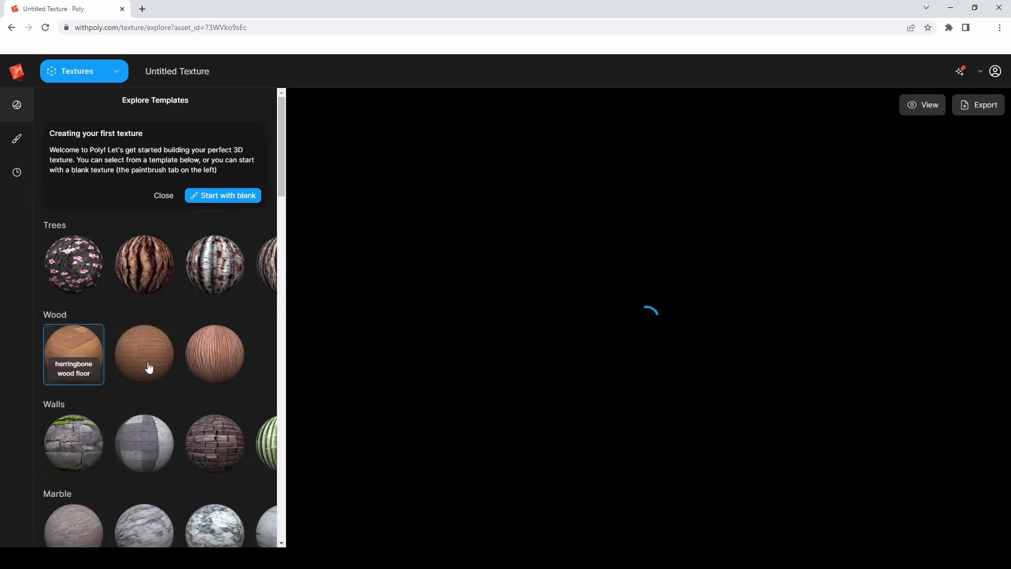
# Start with a blank texture and enter the prompt "Red brick wall, old, weathered"
pyautogui.click(213, 195)
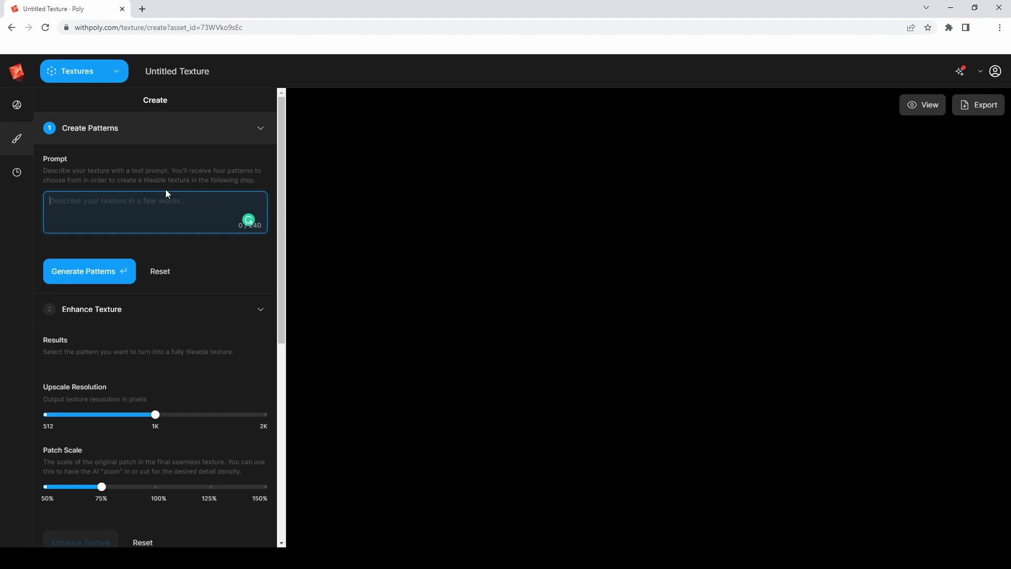
pyautogui.write('Red brick wall,')
pyautogui.write(', old ')
pyautogui.write(' weather')
pyautogui.press('Left')
pyautogui.write('e')
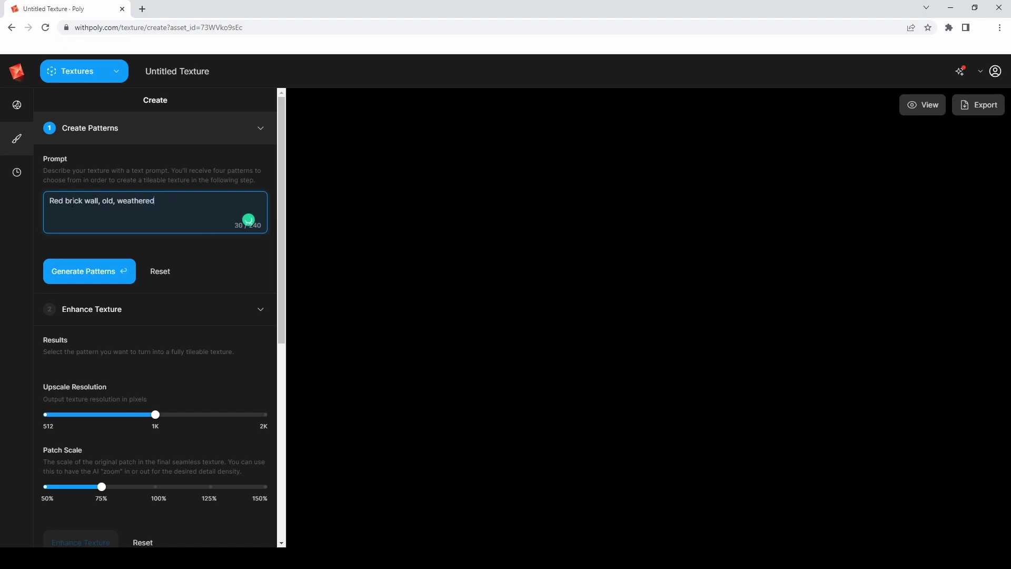
# Reword the prompt to "brick wall, old, weathered, red" and generate the patterns
pyautogui.moveTo(69, 201); pyautogui.dragTo(49, 201)
pyautogui.click(65, 201)
pyautogui.press('BackSpace')
pyautogui.write('The victim may become')
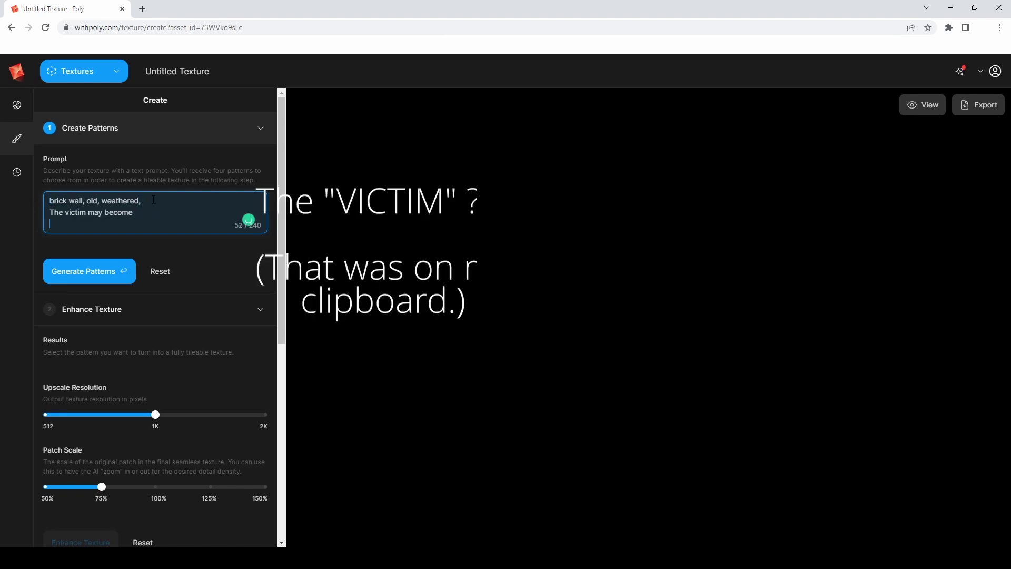
pyautogui.hotkey('ctrl', 'z')
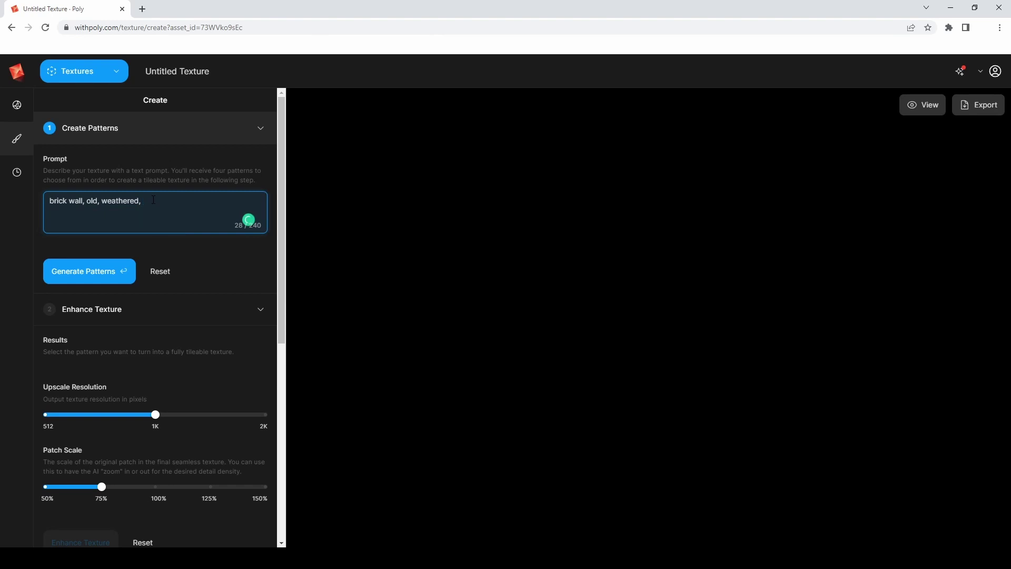
pyautogui.write('red')
pyautogui.click(115, 282)
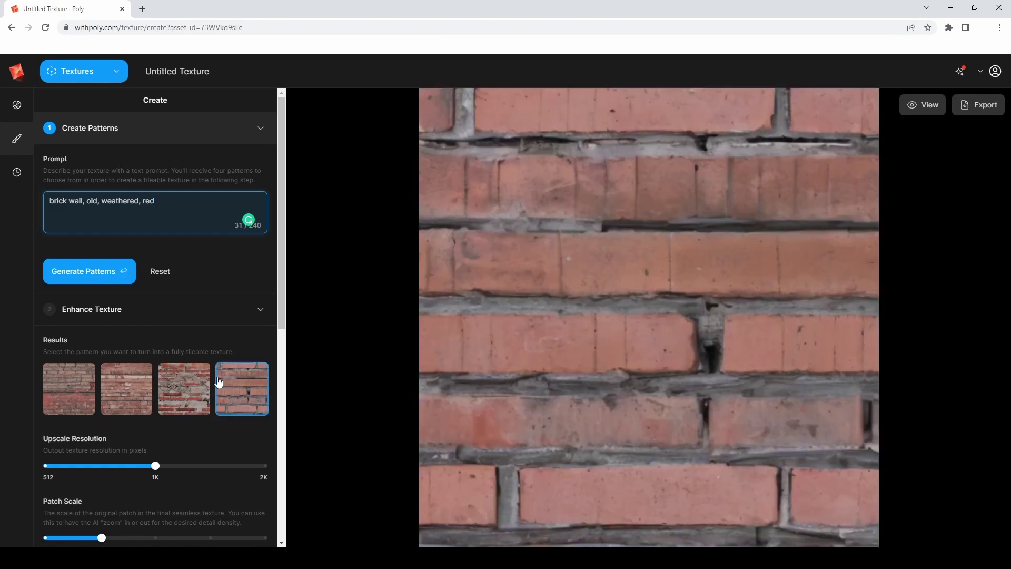
# Choose the first generated brick pattern and set its upscale resolution to 2K
pyautogui.click(62, 390)
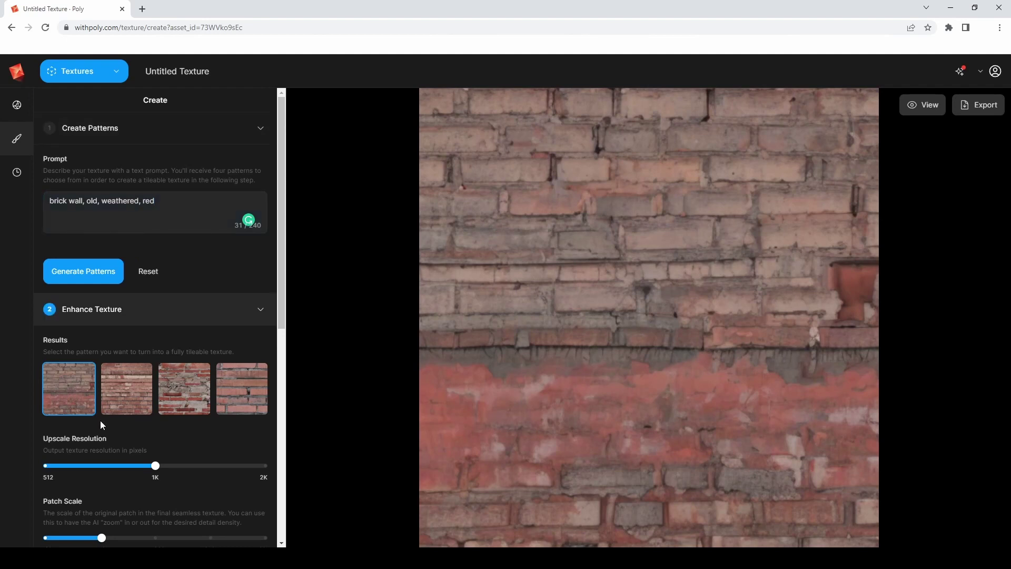
pyautogui.scroll(-3, 156, 466)
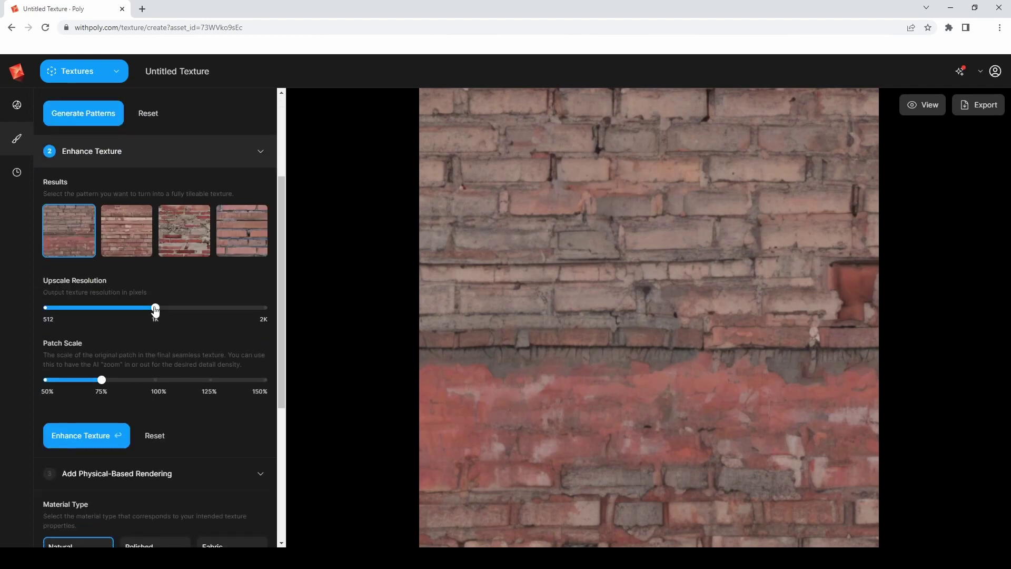
pyautogui.moveTo(155, 311)
pyautogui.mouseDown()
pyautogui.moveTo(49, 310)
pyautogui.moveTo(153, 310)
pyautogui.mouseUp()
pyautogui.moveTo(155, 308); pyautogui.dragTo(241, 299)
# Set the patch scale to 50% and enhance the selected pattern into a tileable texture
pyautogui.moveTo(105, 385); pyautogui.dragTo(266, 379)
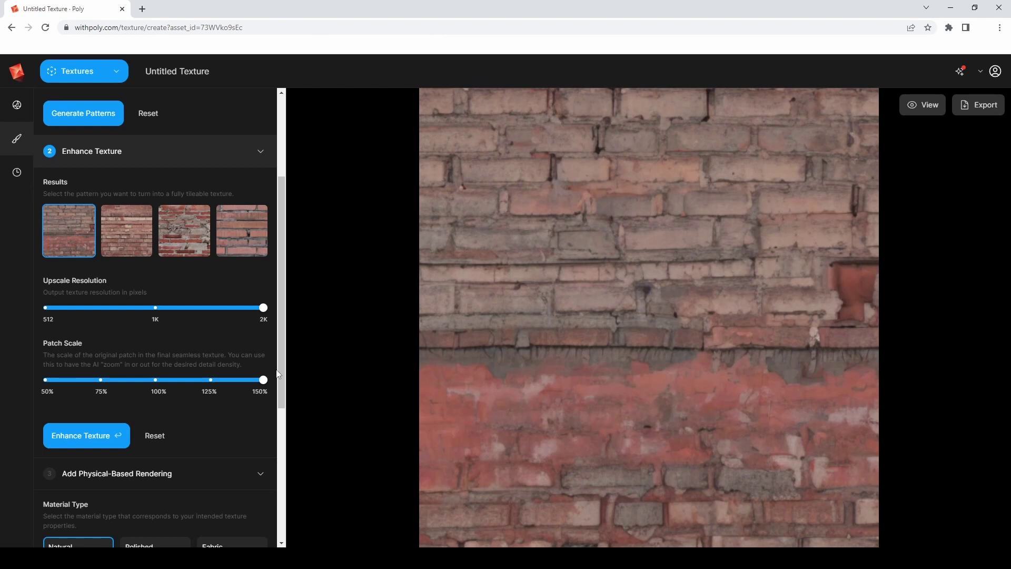
pyautogui.moveTo(262, 385); pyautogui.dragTo(28, 375)
pyautogui.scroll(-2, 96, 386)
pyautogui.click(83, 332)
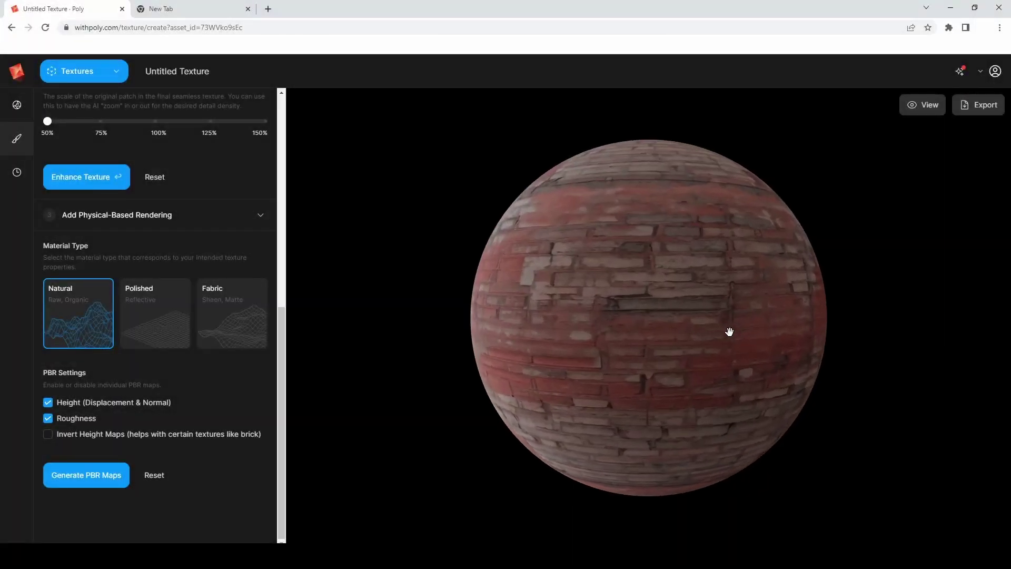
# Set the material type to Natural and generate the PBR maps with height and roughness enabled
pyautogui.scroll(5, 730, 331)
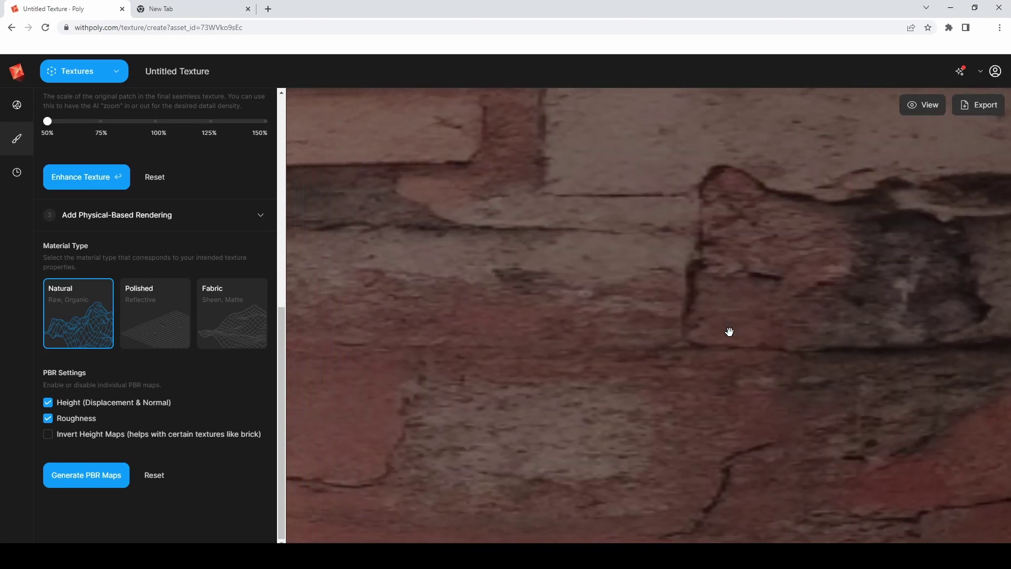
pyautogui.scroll(-5, 729, 331)
pyautogui.moveTo(598, 298); pyautogui.dragTo(744, 350)
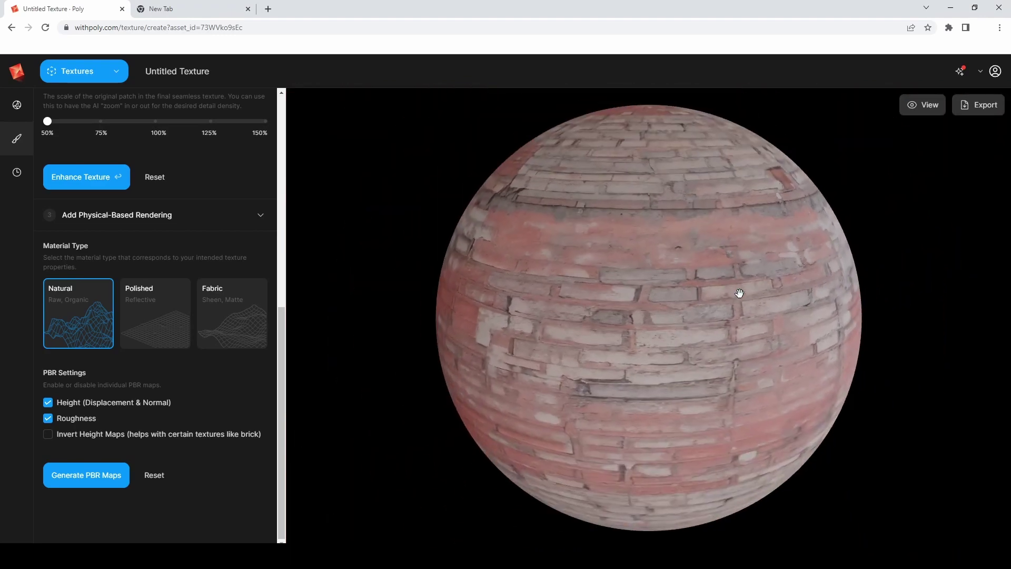
pyautogui.scroll(-2, 740, 293)
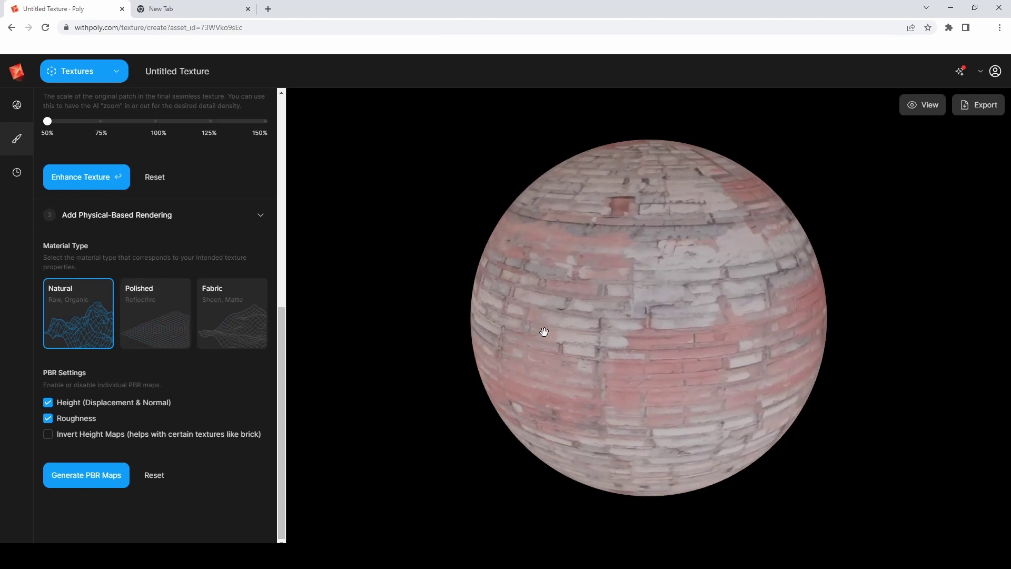
pyautogui.click(173, 316)
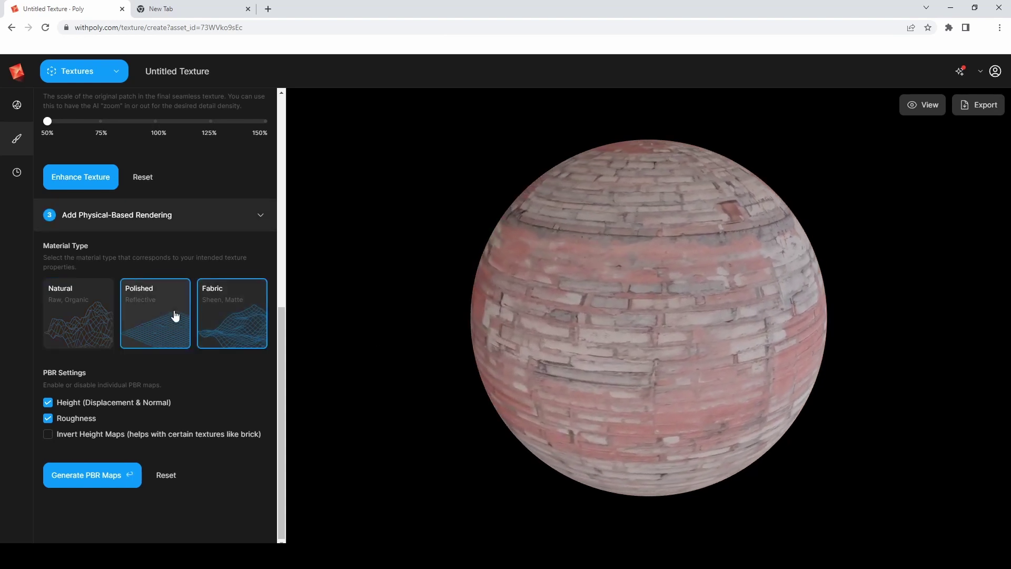
pyautogui.click(50, 313)
pyautogui.click(80, 475)
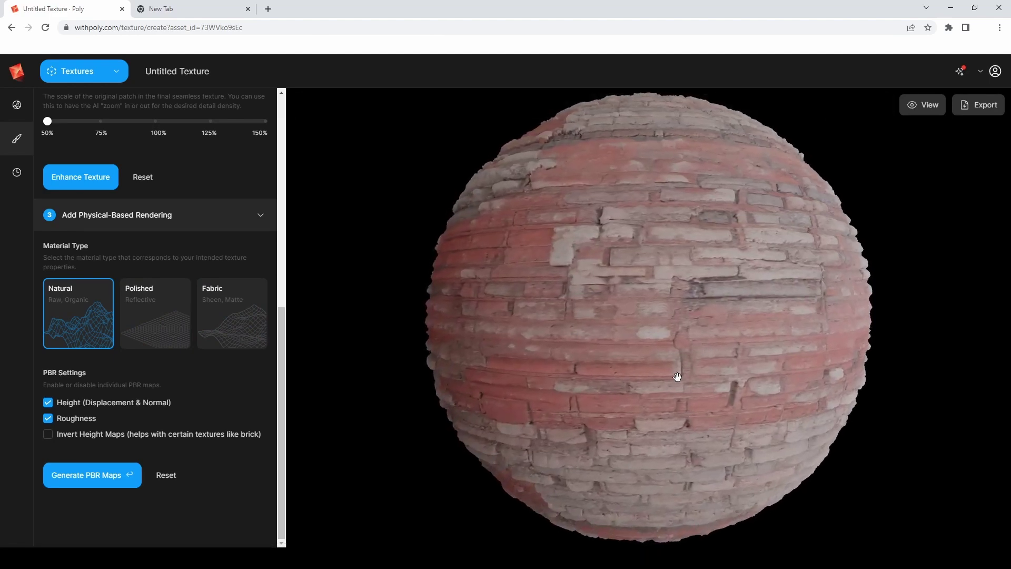
# Raise the 3D viewer's graphics quality to the maximum for the brick sphere preview
pyautogui.moveTo(683, 379); pyautogui.dragTo(625, 402)
pyautogui.scroll(-3, 630, 394)
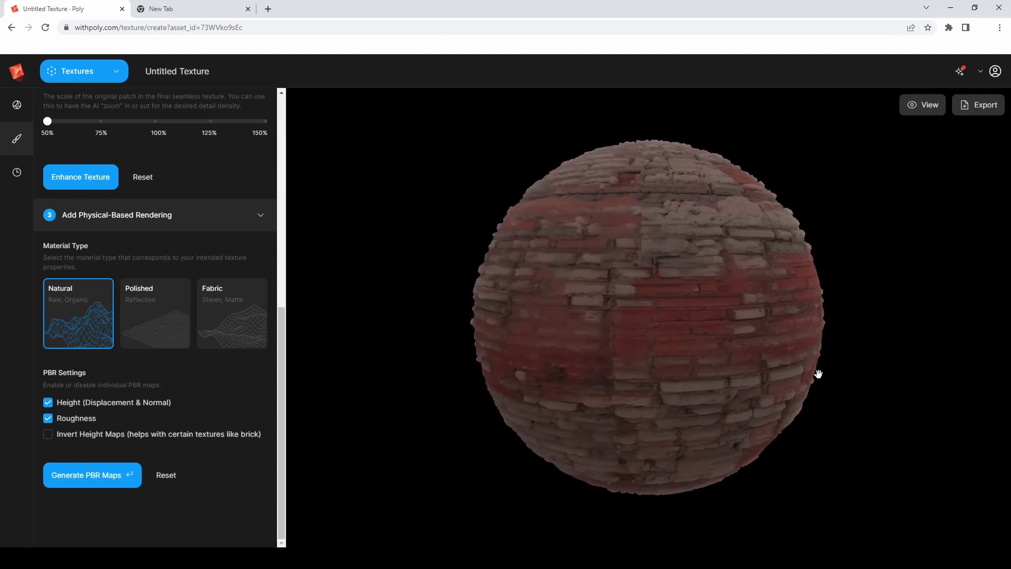
pyautogui.scroll(10, 620, 393)
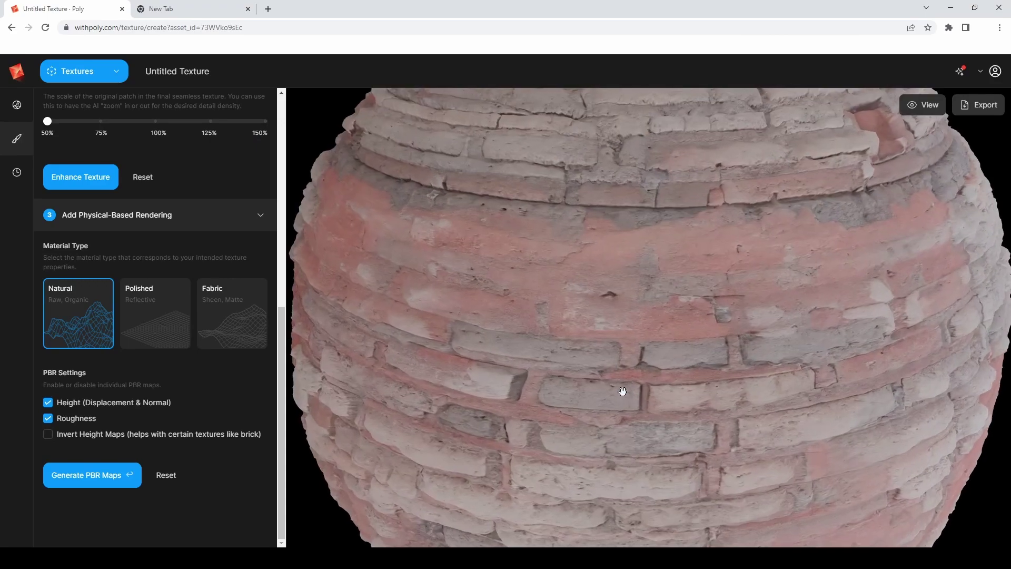
pyautogui.scroll(-10, 649, 350)
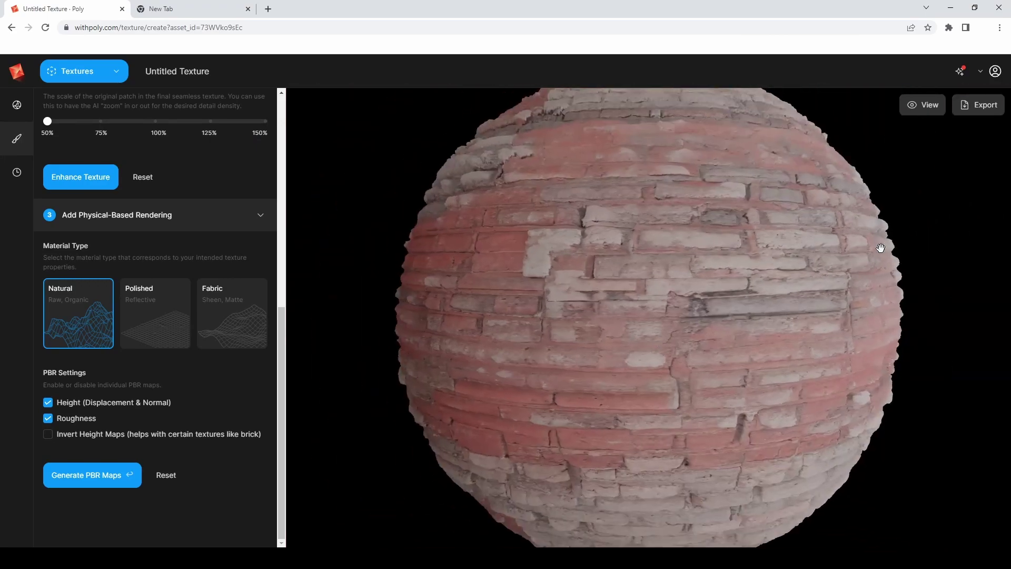
pyautogui.click(919, 104)
pyautogui.moveTo(884, 235); pyautogui.dragTo(964, 230)
pyautogui.scroll(5, 549, 311)
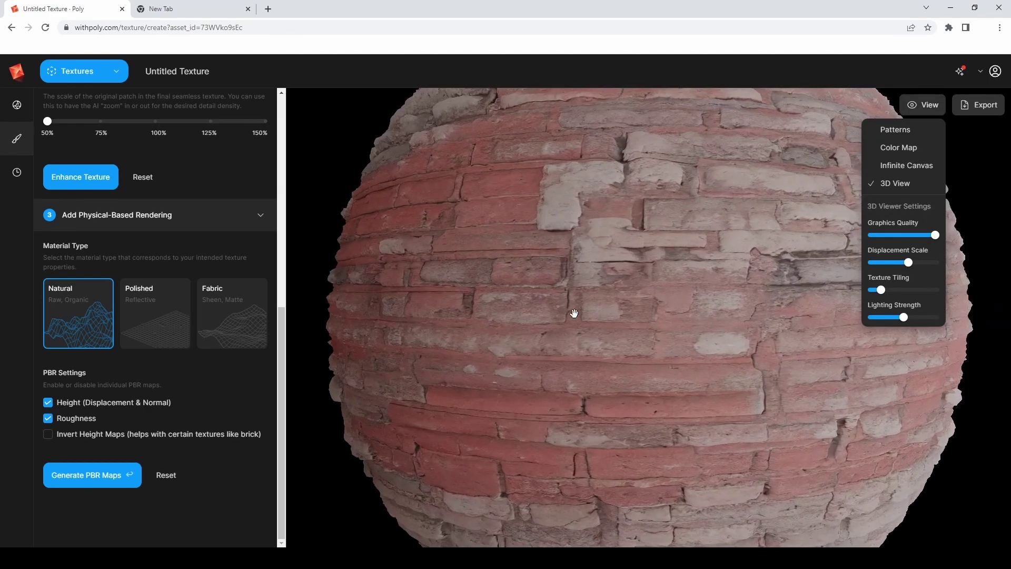
pyautogui.moveTo(935, 234); pyautogui.dragTo(994, 237)
pyautogui.scroll(3, 595, 344)
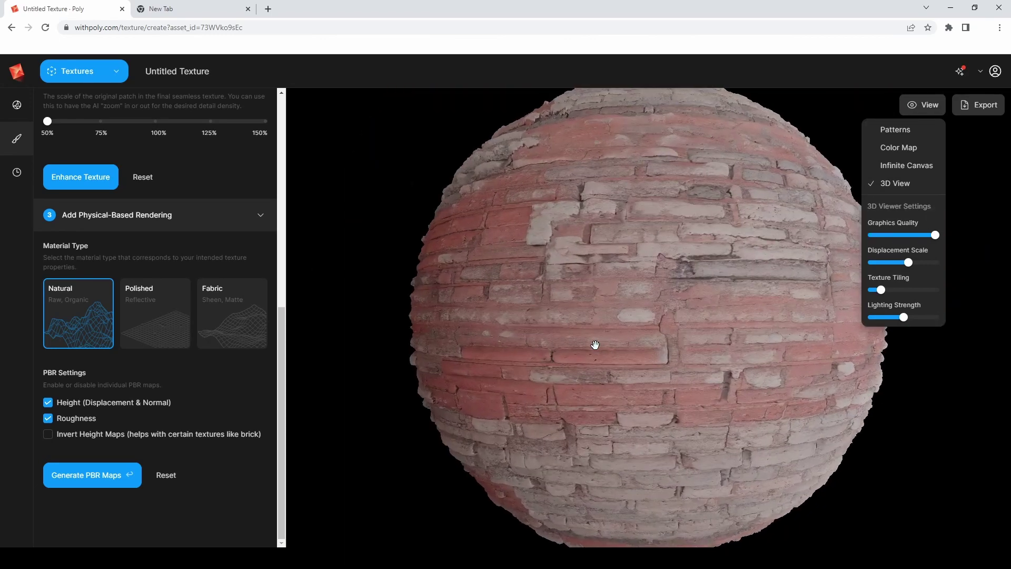
# Try the maximum texture tiling on the sphere and inspect the brick pattern up close
pyautogui.scroll(3, 595, 345)
pyautogui.scroll(-3, 595, 345)
pyautogui.moveTo(595, 344); pyautogui.dragTo(644, 335)
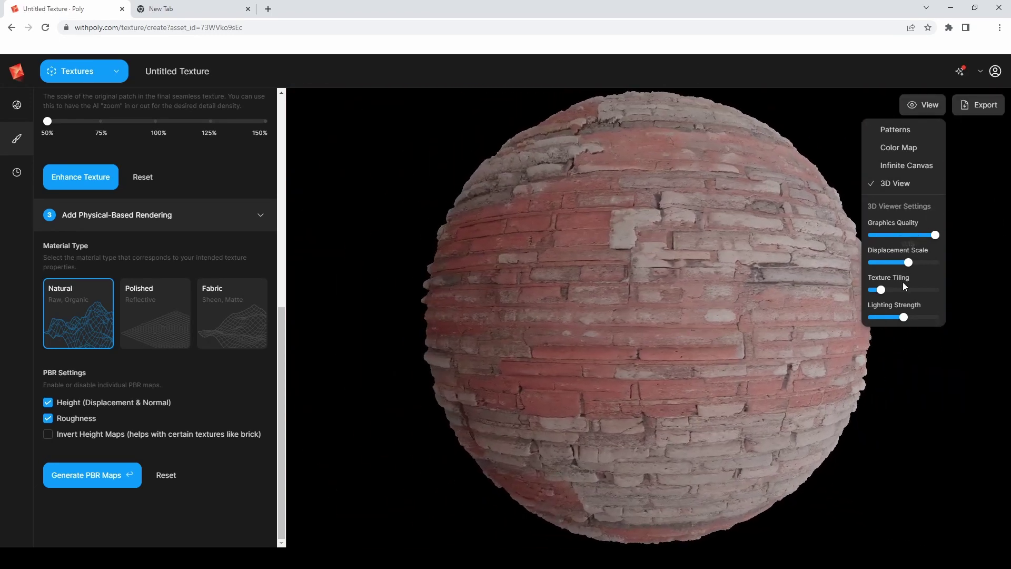
pyautogui.moveTo(888, 297); pyautogui.dragTo(948, 291)
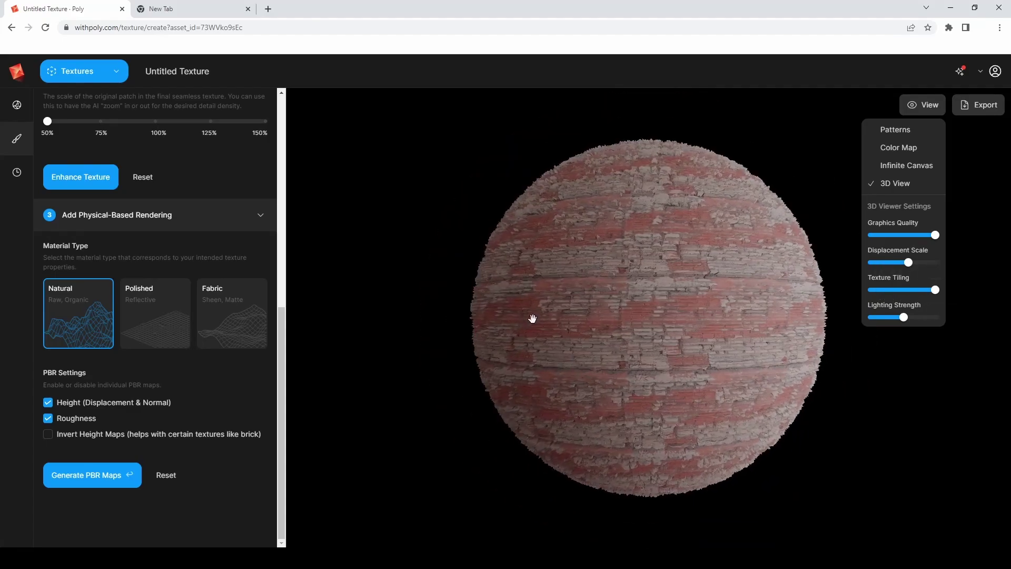
pyautogui.scroll(2, 531, 324)
pyautogui.scroll(-5, 531, 324)
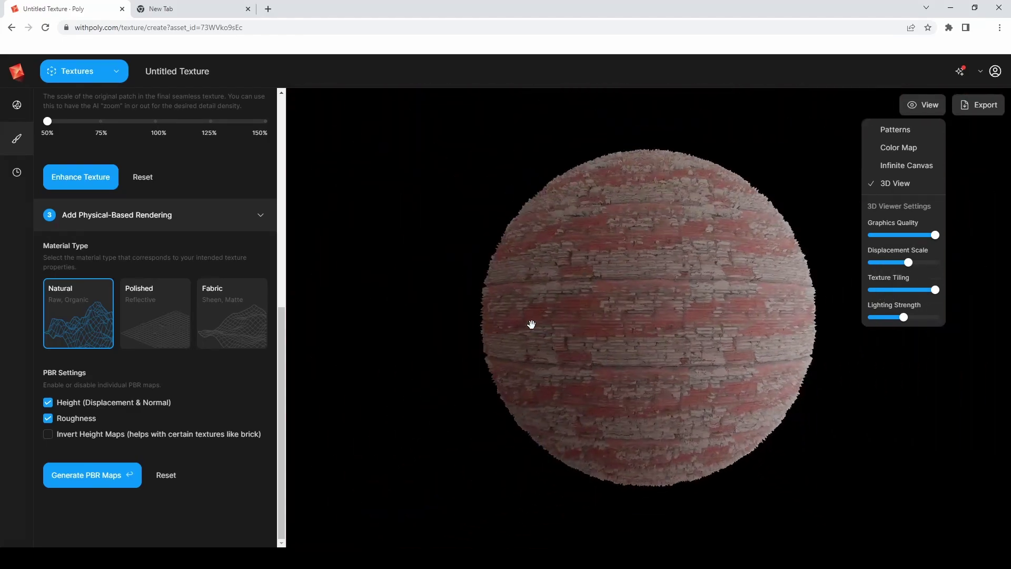
pyautogui.click(519, 402)
pyautogui.scroll(4, 513, 398)
pyautogui.scroll(-2, 527, 399)
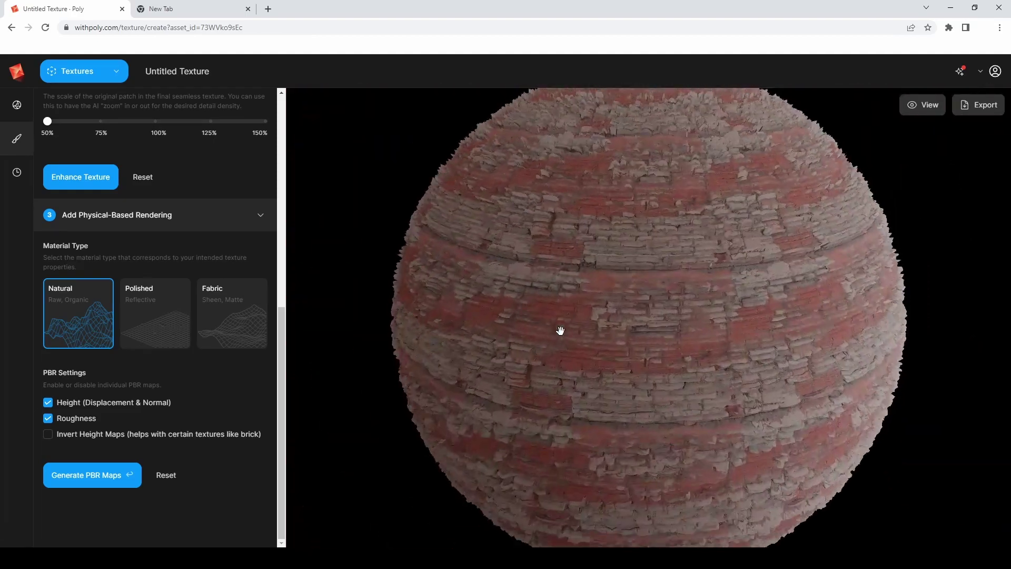
# Lower the texture tiling to about mid-range and adjust the displacement scale to slightly above mid-range
pyautogui.click(923, 105)
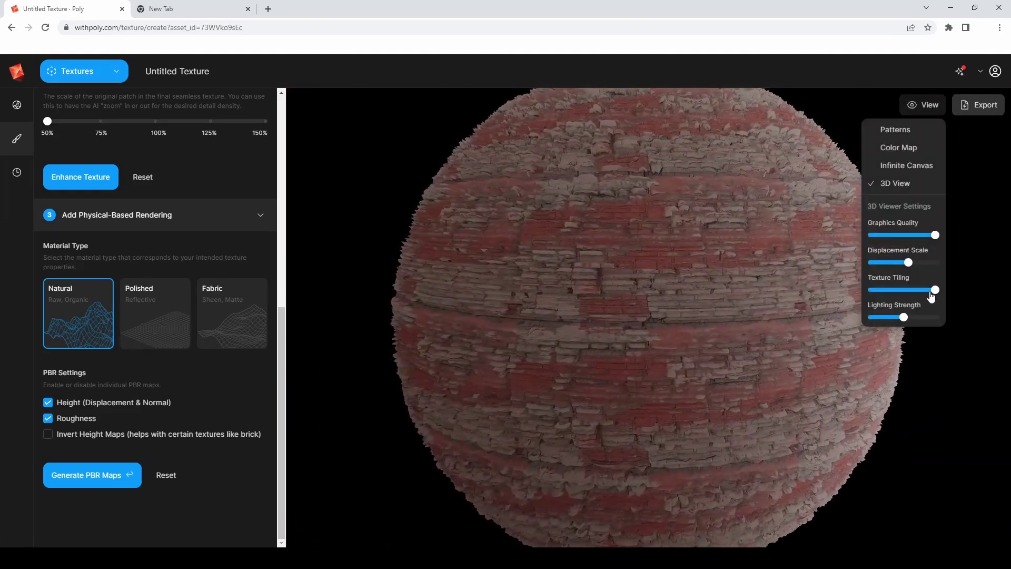
pyautogui.moveTo(932, 296); pyautogui.dragTo(901, 317)
pyautogui.moveTo(932, 262); pyautogui.dragTo(906, 266)
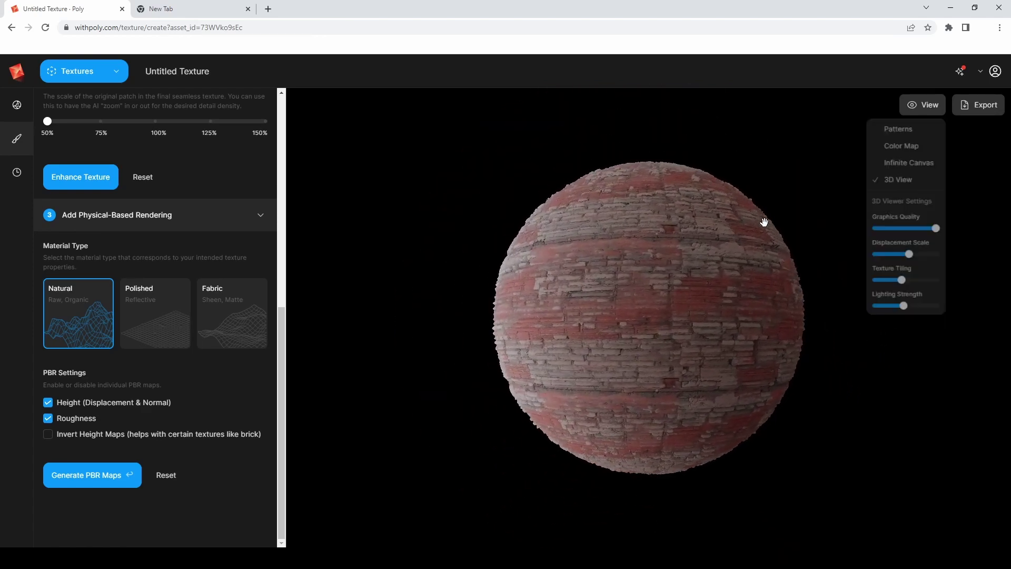
# Export the finished brick texture
pyautogui.moveTo(984, 112)
pyautogui.click(919, 132)
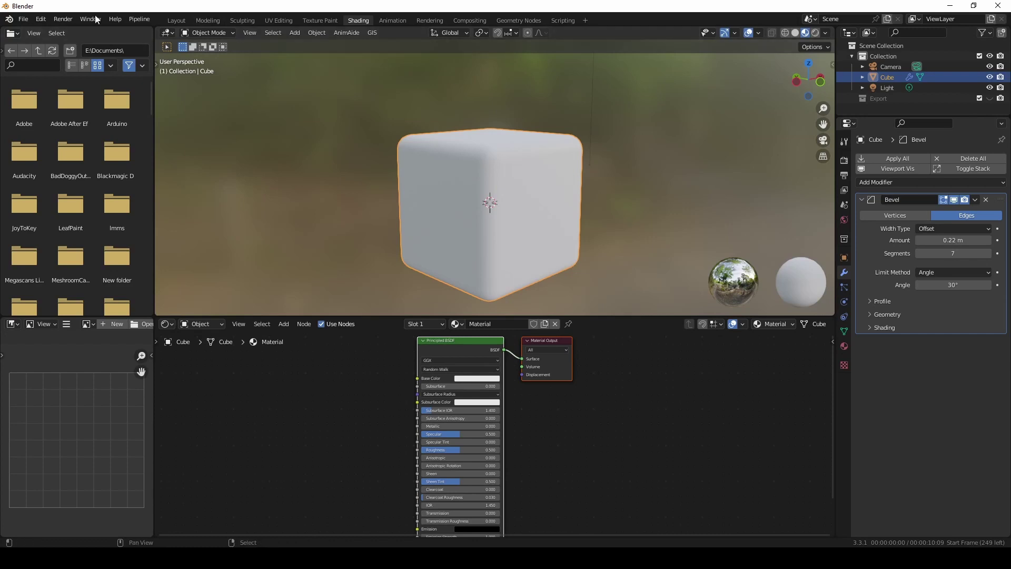
# In Blender's preferences, search the add-ons for "nod" to check that Node Wrangler is enabled, and close the preferences
pyautogui.click(49, 24)
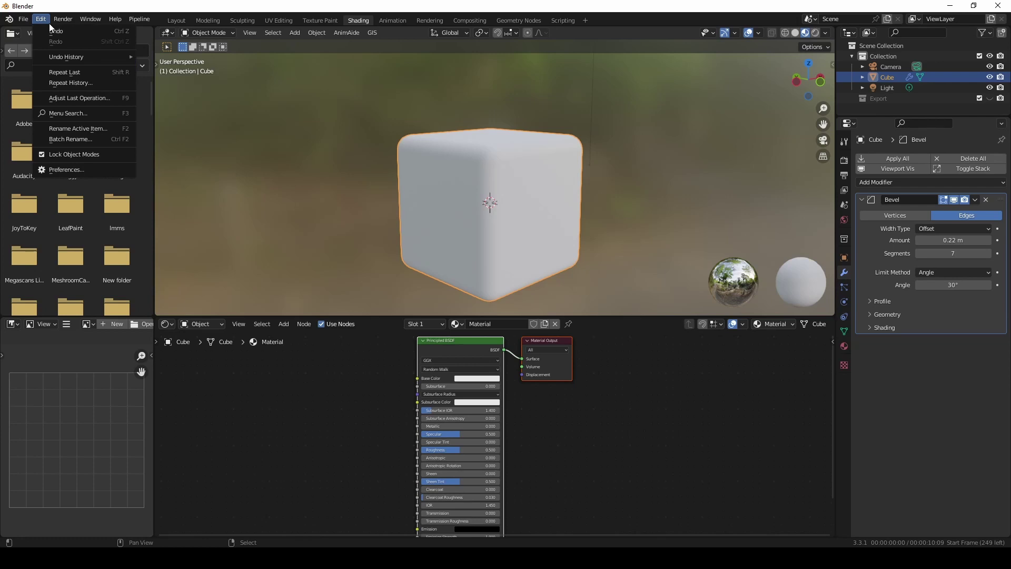
pyautogui.click(84, 169)
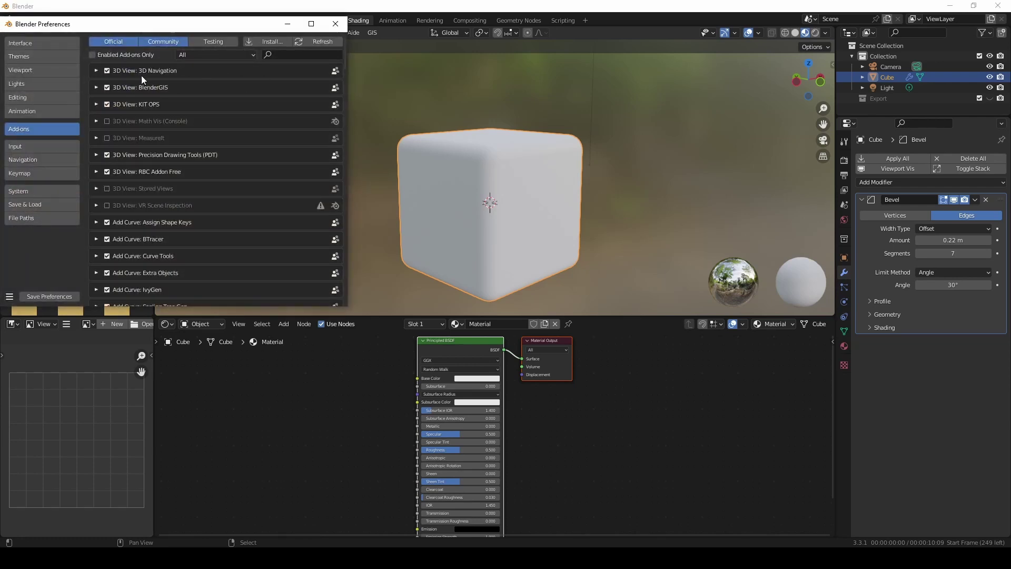
pyautogui.click(294, 56)
pyautogui.write('nodwe')
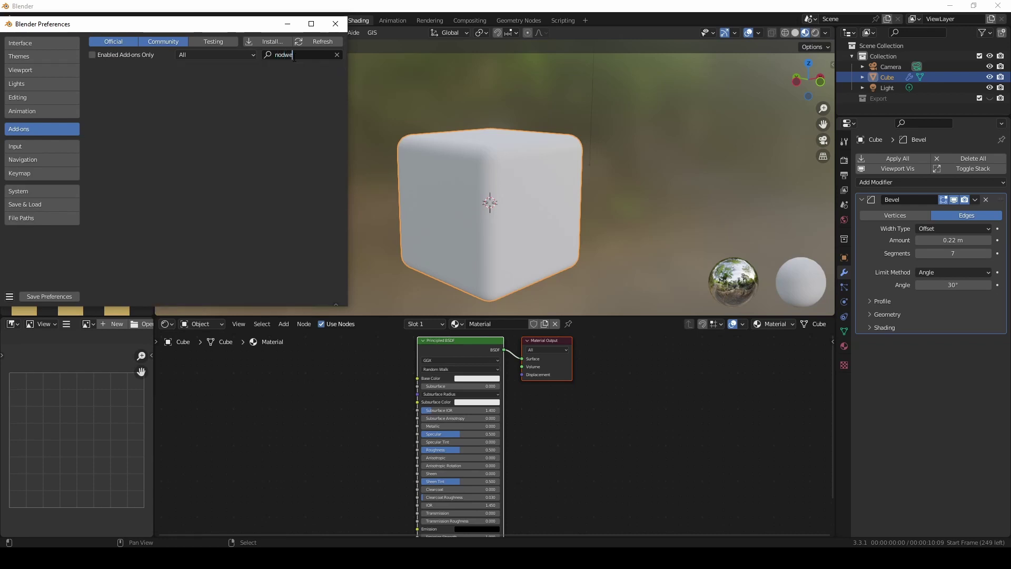
pyautogui.press('BackSpace')
pyautogui.press('BackSpace')
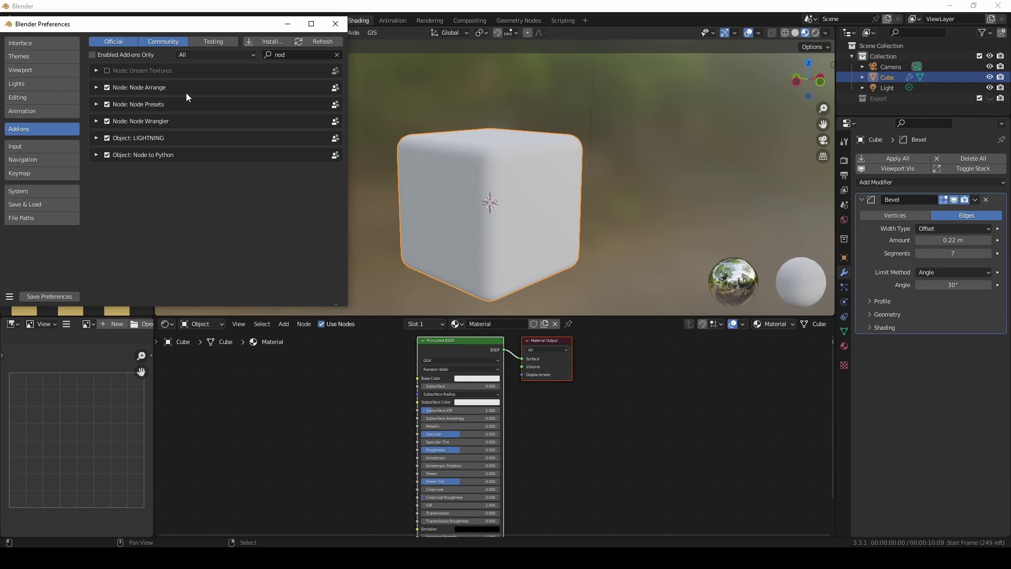
pyautogui.click(335, 23)
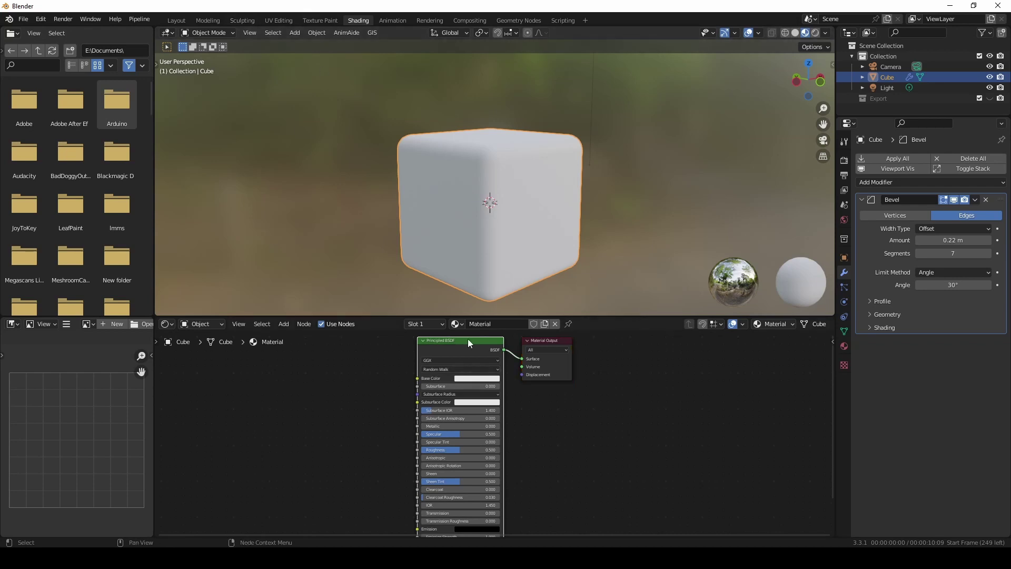
# Run Node Wrangler's Principled Texture Setup on the cube's Principled BSDF with all files from the "Poly - Untitled Texture" folder
pyautogui.moveTo(444, 340); pyautogui.dragTo(417, 349)
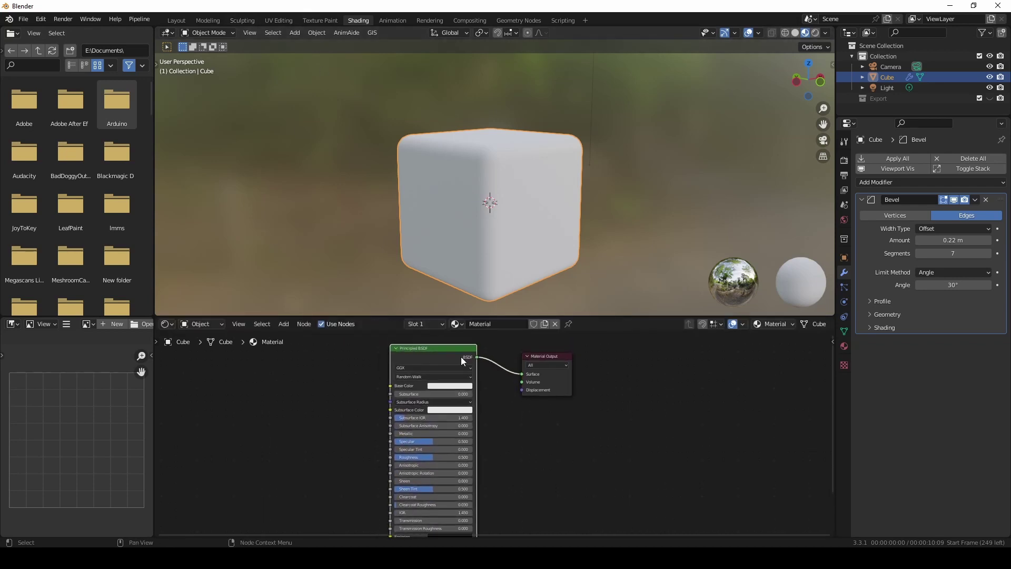
pyautogui.hotkey('ctrl', 'shift', 't')
pyautogui.scroll(-2, 556, 333)
pyautogui.scroll(2, 555, 333)
pyautogui.scroll(-2, 490, 217)
pyautogui.scroll(2, 500, 226)
pyautogui.scroll(-3, 514, 233)
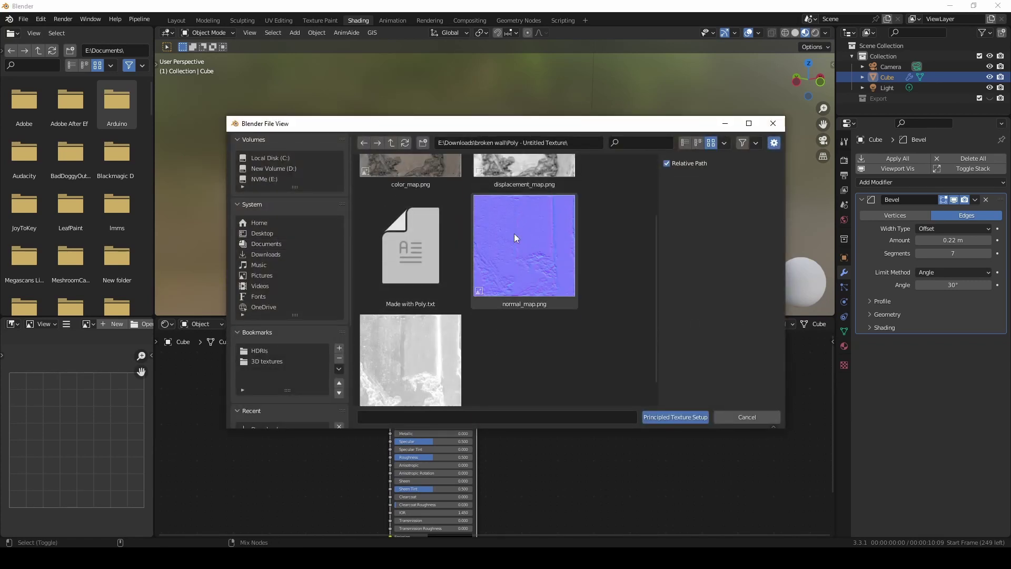
pyautogui.press('a')
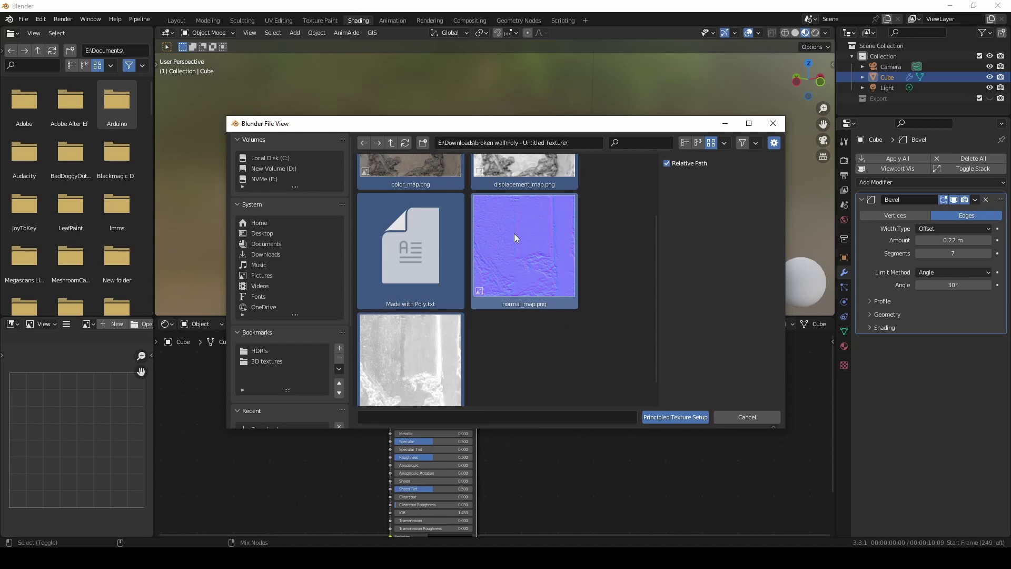
pyautogui.press('Return')
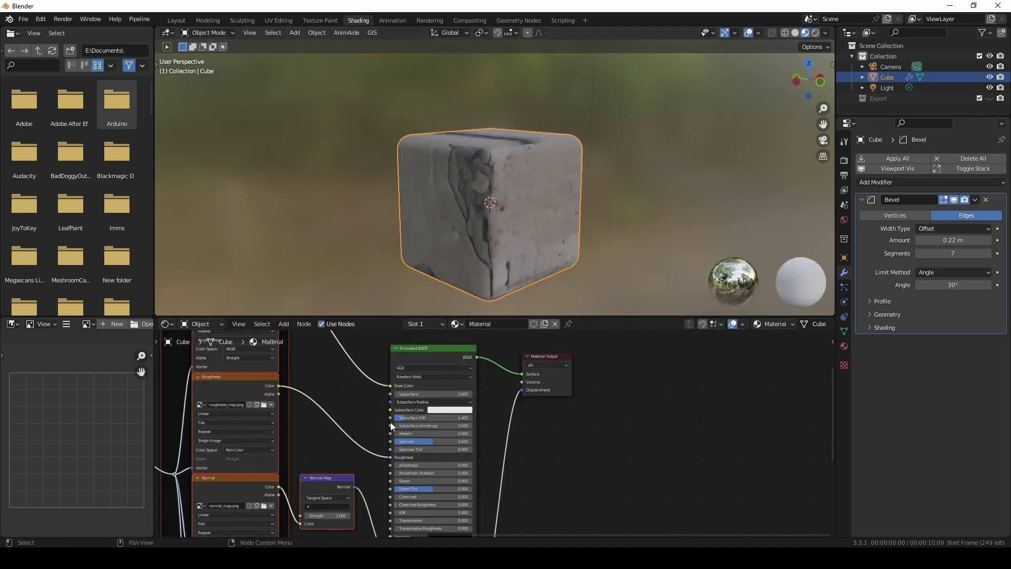
# UV-unwrap the cube's whole mesh with Cube Projection and return to Object Mode
pyautogui.scroll(-5, 369, 497)
pyautogui.moveTo(469, 207); pyautogui.dragTo(487, 241)
pyautogui.scroll(4, 486, 241)
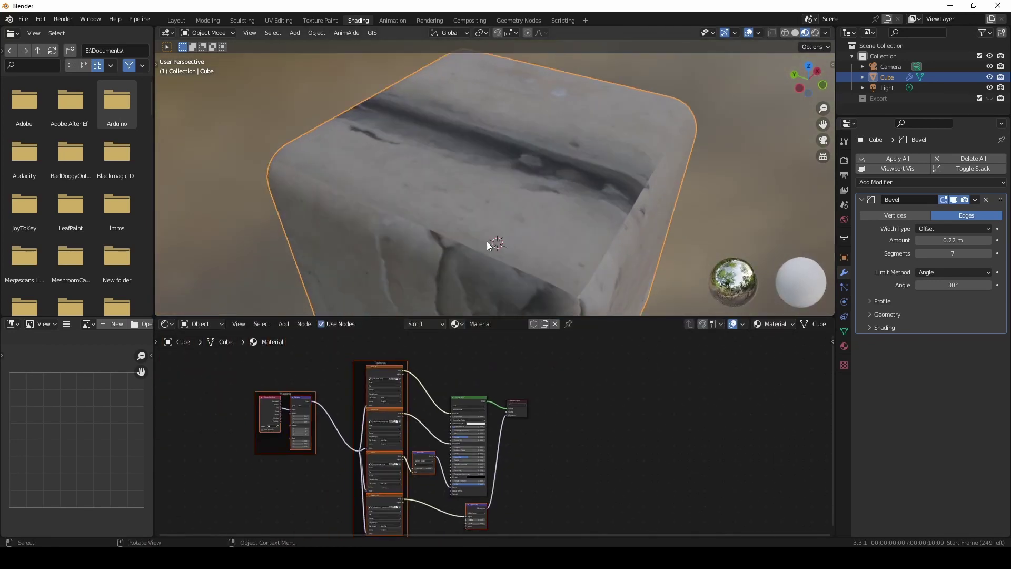
pyautogui.scroll(-5, 487, 241)
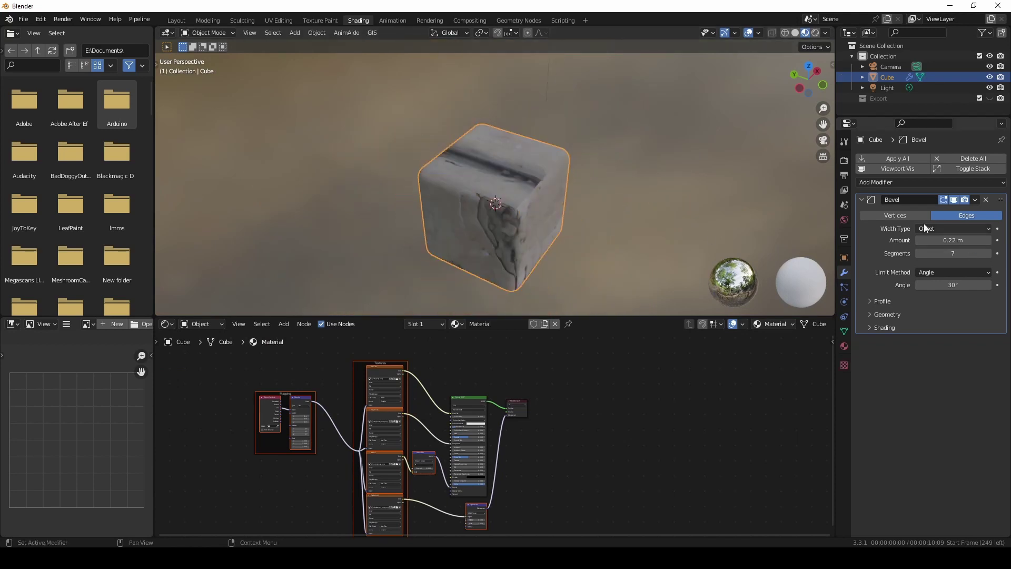
pyautogui.moveTo(464, 243); pyautogui.dragTo(473, 197)
pyautogui.press('Tab')
pyautogui.press('u')
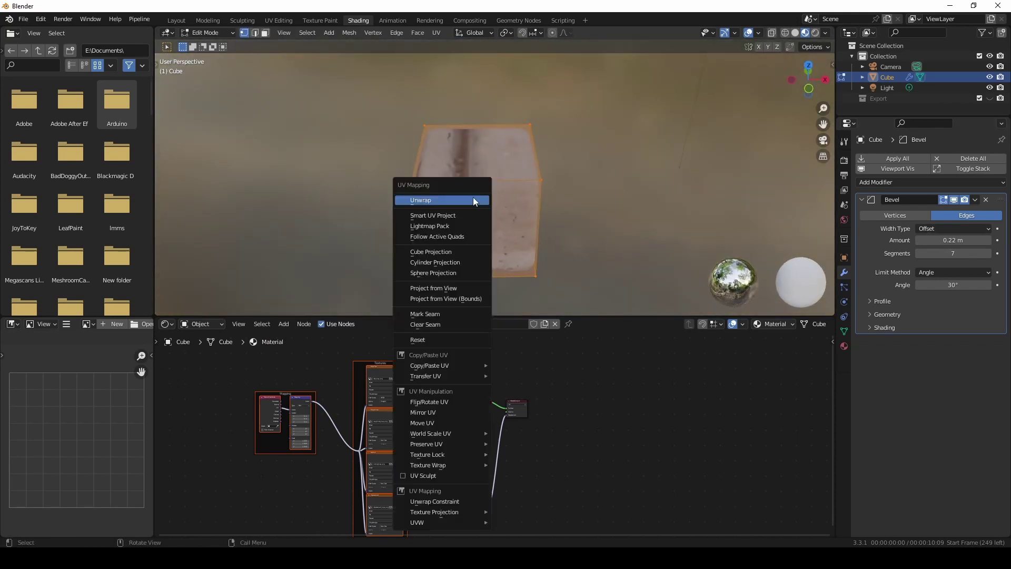
pyautogui.click(448, 252)
pyautogui.moveTo(448, 252); pyautogui.dragTo(593, 219)
pyautogui.scroll(3, 584, 226)
pyautogui.press('Tab')
pyautogui.scroll(-4, 713, 226)
pyautogui.scroll(6, 612, 196)
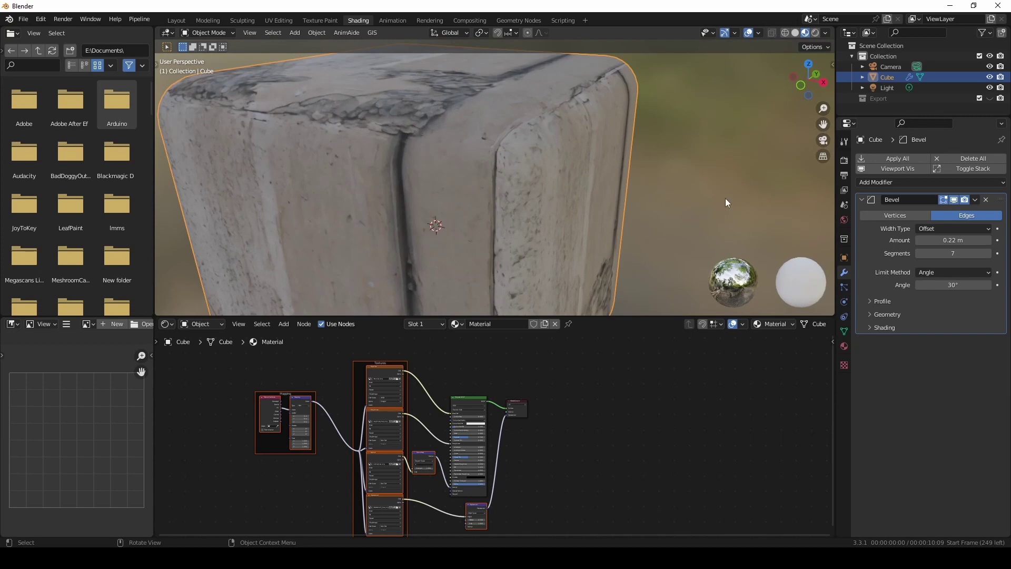
# Switch to the Layout workspace and show the cube in Rendered viewport shading
pyautogui.click(177, 20)
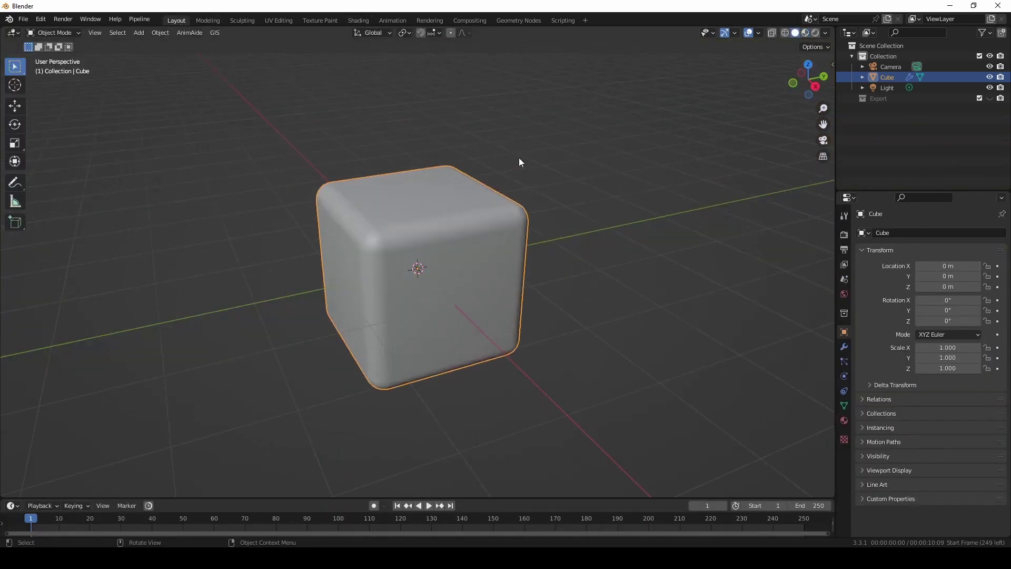
pyautogui.click(812, 33)
pyautogui.moveTo(606, 152); pyautogui.dragTo(526, 182)
# Set the render engine to Cycles with GPU Compute, enable viewport denoising, and choose the Experimental feature set
pyautogui.click(843, 234)
pyautogui.click(943, 229)
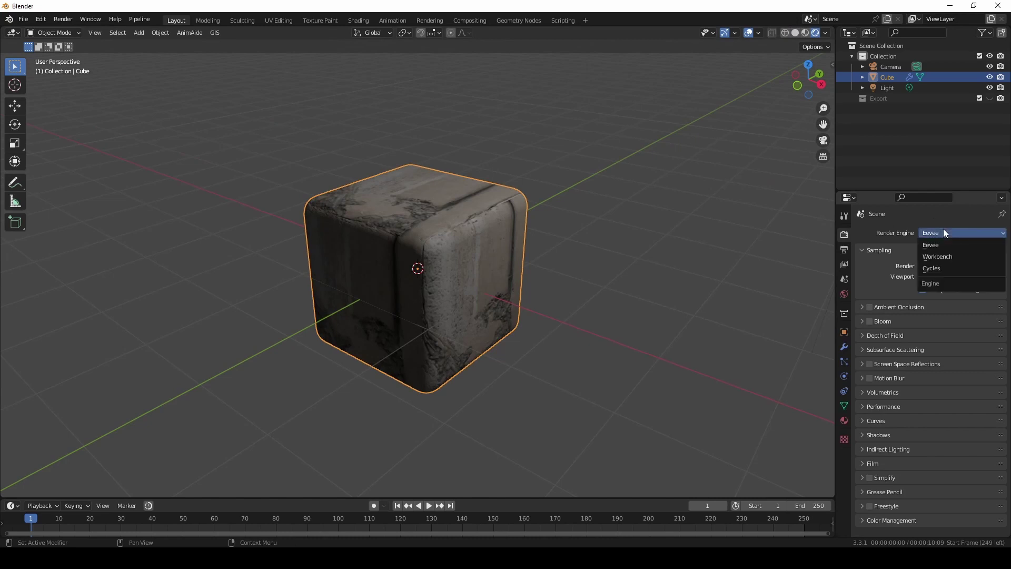
pyautogui.click(943, 267)
pyautogui.click(944, 258)
pyautogui.click(942, 284)
pyautogui.click(886, 370)
pyautogui.moveTo(481, 227); pyautogui.dragTo(933, 408)
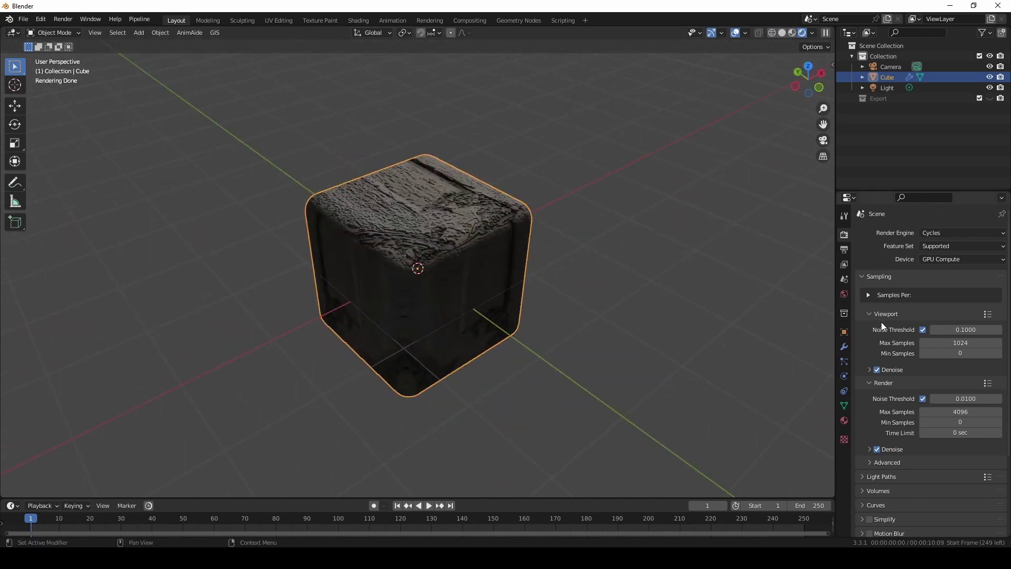
pyautogui.click(948, 246)
pyautogui.click(948, 269)
# Add a Subdivision Surface modifier to the cube and enable Adaptive Subdivision
pyautogui.click(844, 346)
pyautogui.click(890, 257)
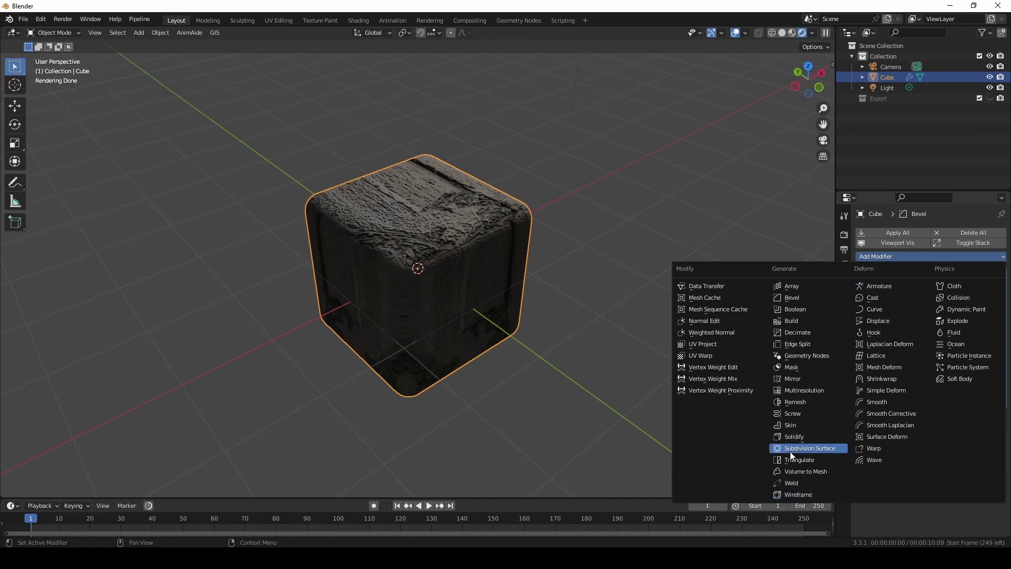
pyautogui.press('Return')
pyautogui.click(941, 445)
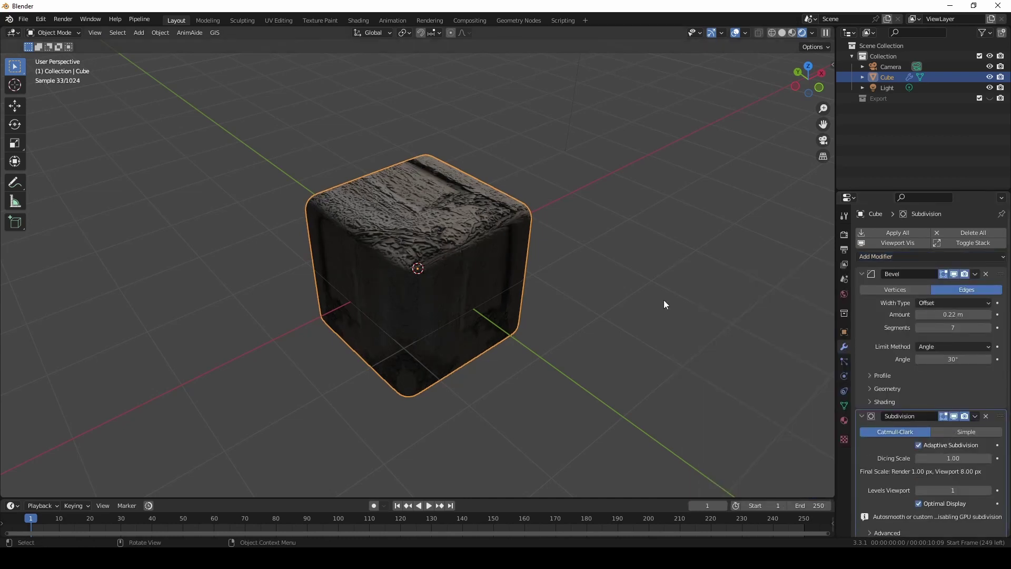
pyautogui.scroll(5, 487, 230)
pyautogui.scroll(-3, 549, 239)
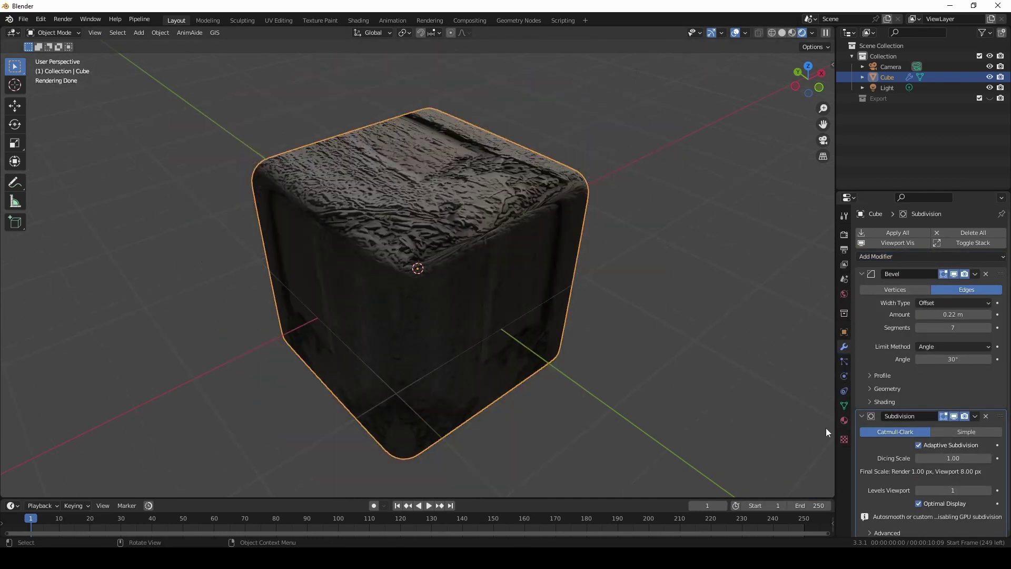
# In the cube's material surface settings, set the displacement method to Displacement and Bump
pyautogui.click(844, 420)
pyautogui.scroll(-15, 902, 450)
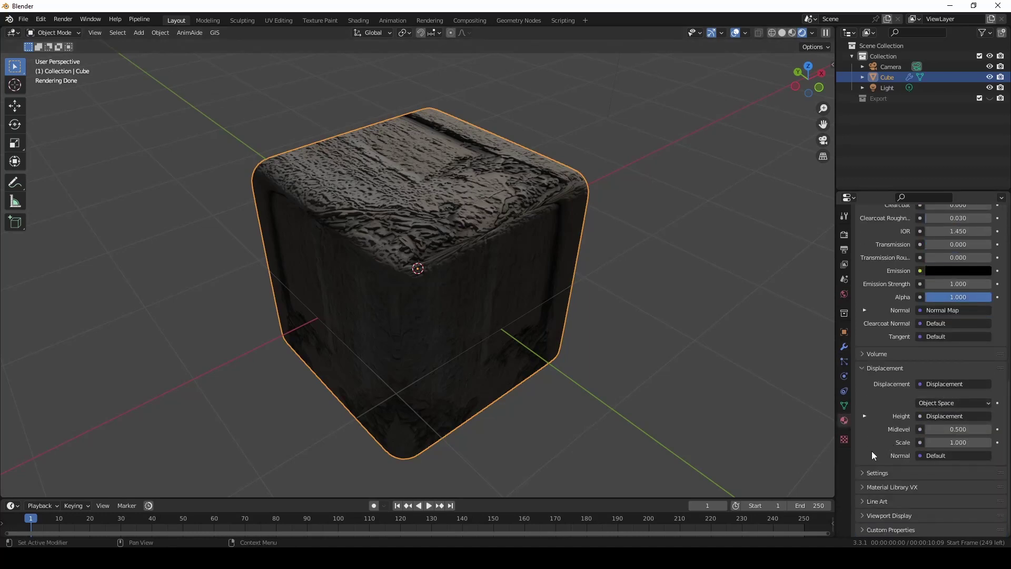
pyautogui.click(876, 472)
pyautogui.scroll(-5, 919, 472)
pyautogui.click(942, 439)
pyautogui.click(943, 477)
pyautogui.moveTo(659, 322); pyautogui.dragTo(756, 296)
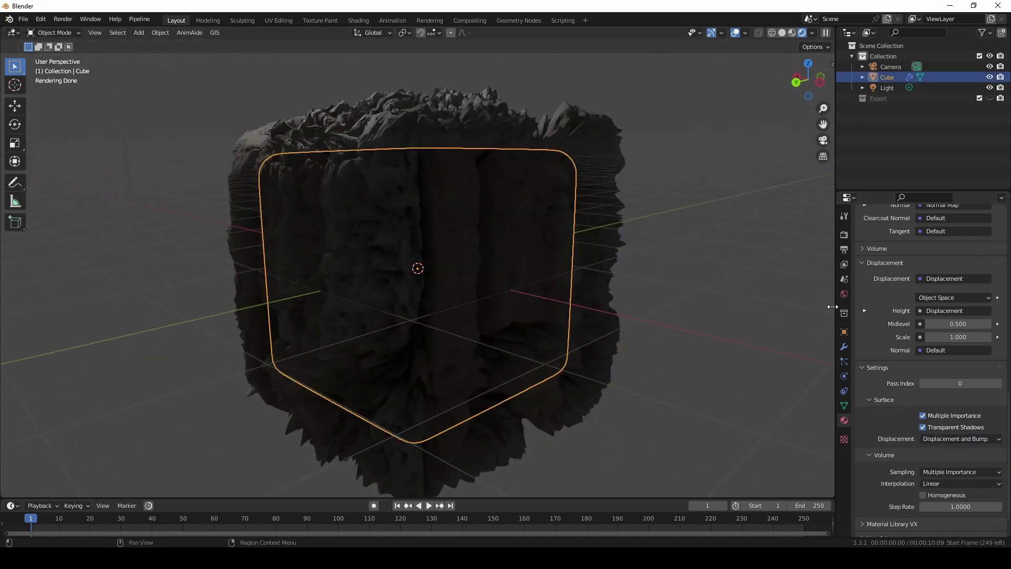
# Lower the displacement scale of the cube's material to 0.160 and deselect the cube
pyautogui.click(844, 346)
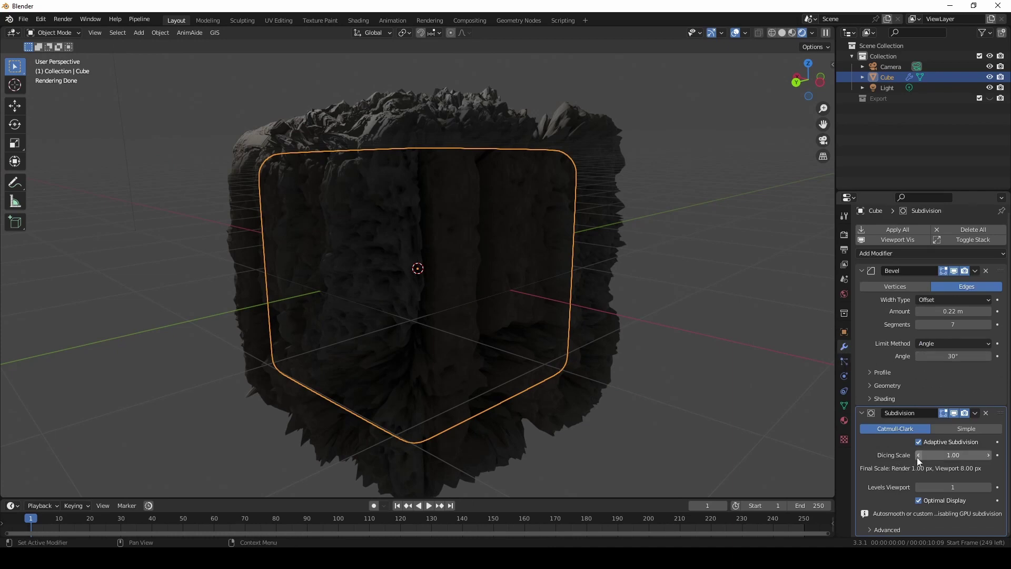
pyautogui.click(844, 421)
pyautogui.scroll(-15, 921, 428)
pyautogui.moveTo(956, 363); pyautogui.dragTo(927, 363)
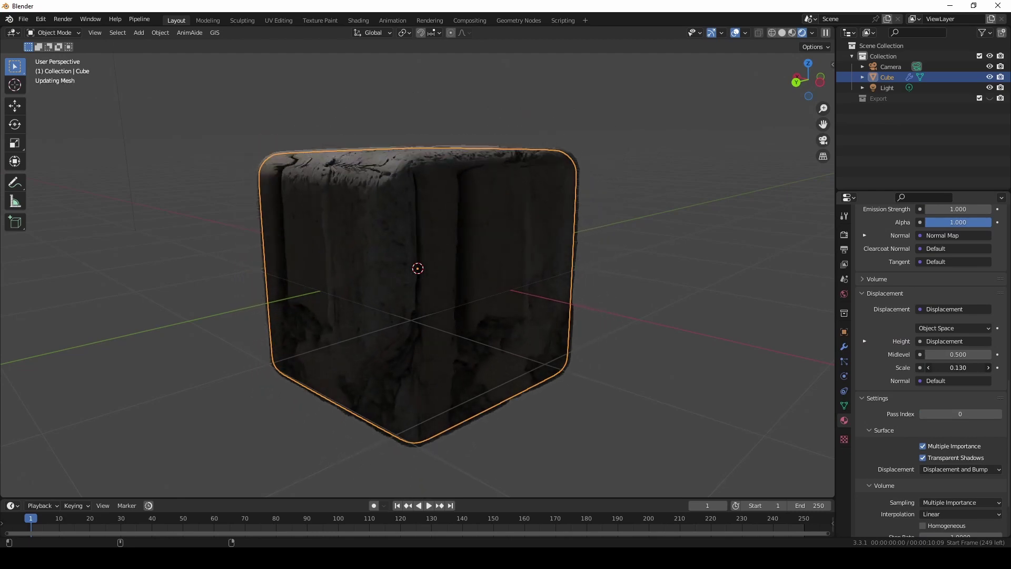
pyautogui.click(532, 115)
pyautogui.moveTo(531, 115); pyautogui.dragTo(539, 239)
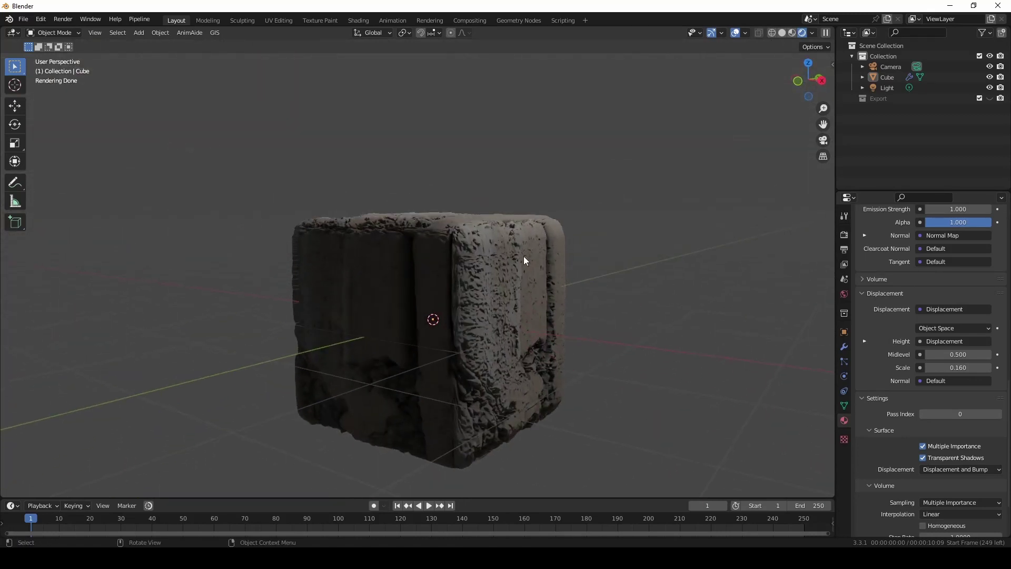
# Move the cube straight up along the Z axis until it sits just above the grid floor
pyautogui.click(523, 256)
pyautogui.press('g')
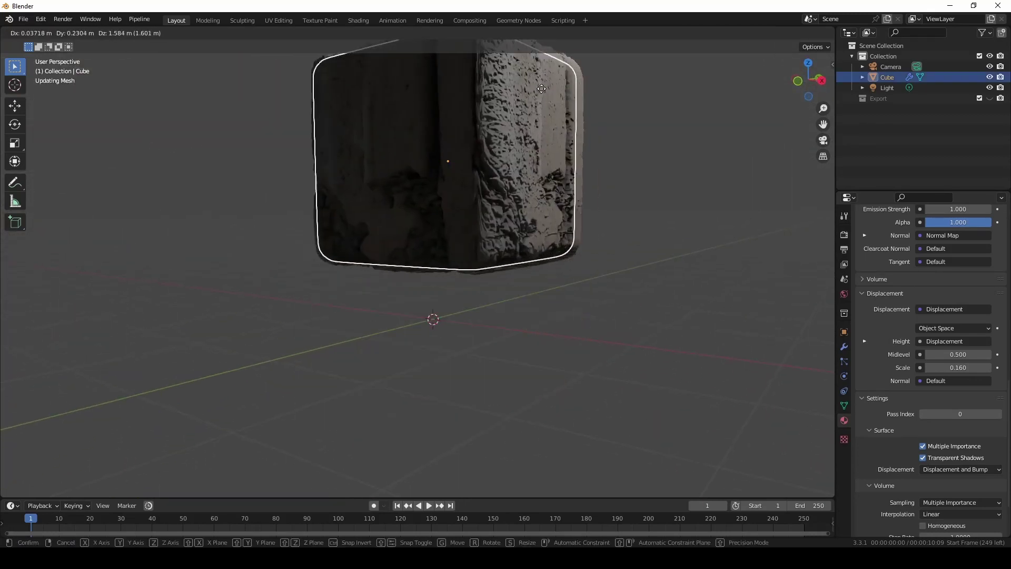
pyautogui.press('z')
pyautogui.press('Escape')
pyautogui.moveTo(561, 91); pyautogui.dragTo(485, 157)
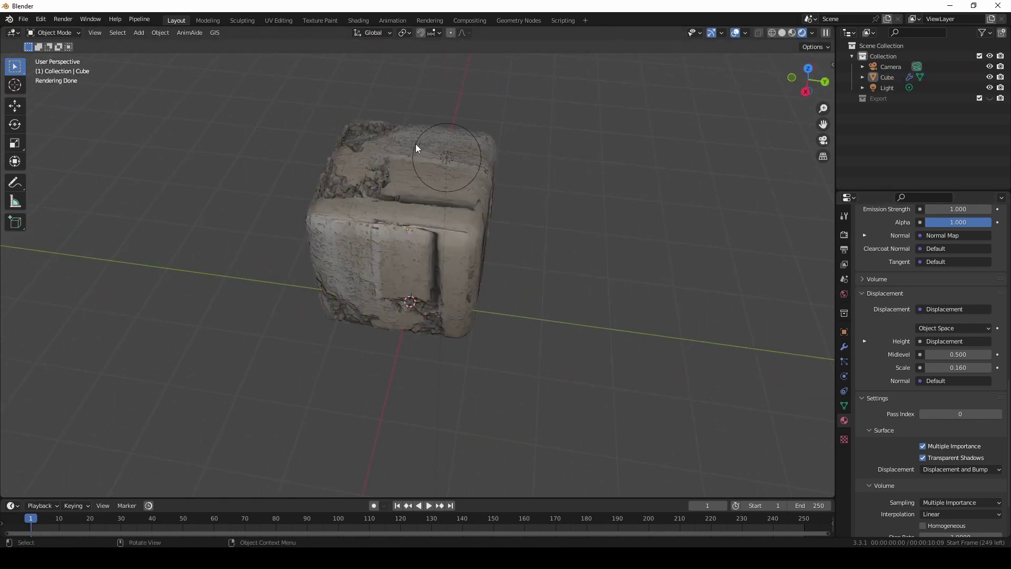
# Delete the scene's light and set the world background color to a Nishita Sky Texture
pyautogui.click(437, 156)
pyautogui.press('Delete')
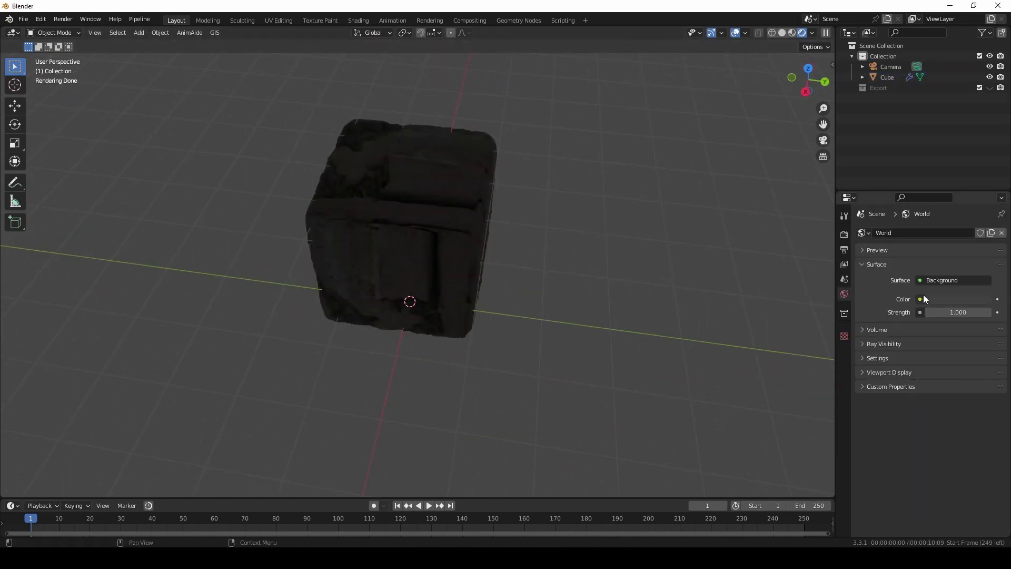
pyautogui.click(920, 299)
pyautogui.click(702, 415)
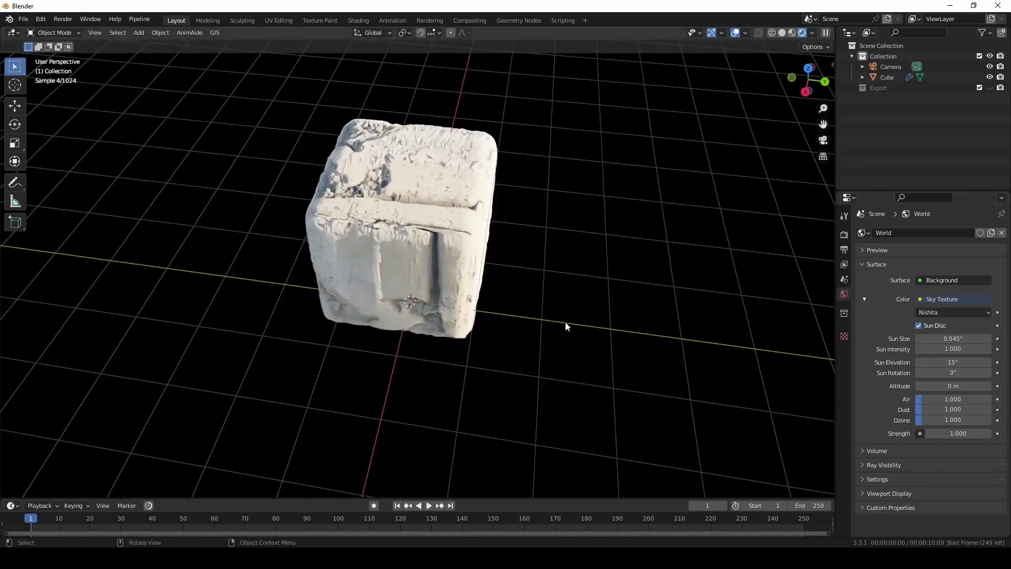
pyautogui.moveTo(564, 321); pyautogui.dragTo(684, 279)
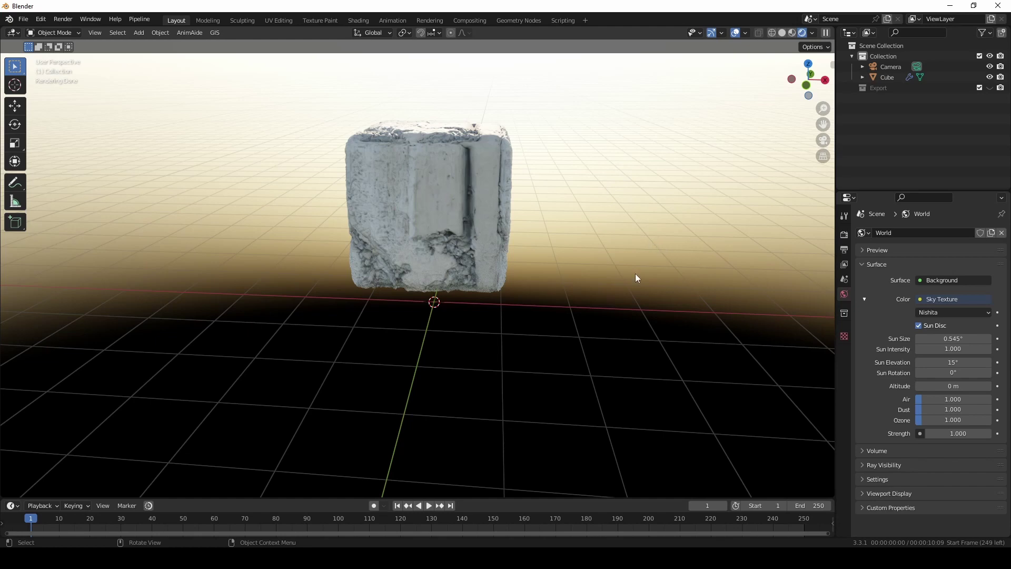
pyautogui.moveTo(635, 274); pyautogui.dragTo(524, 303)
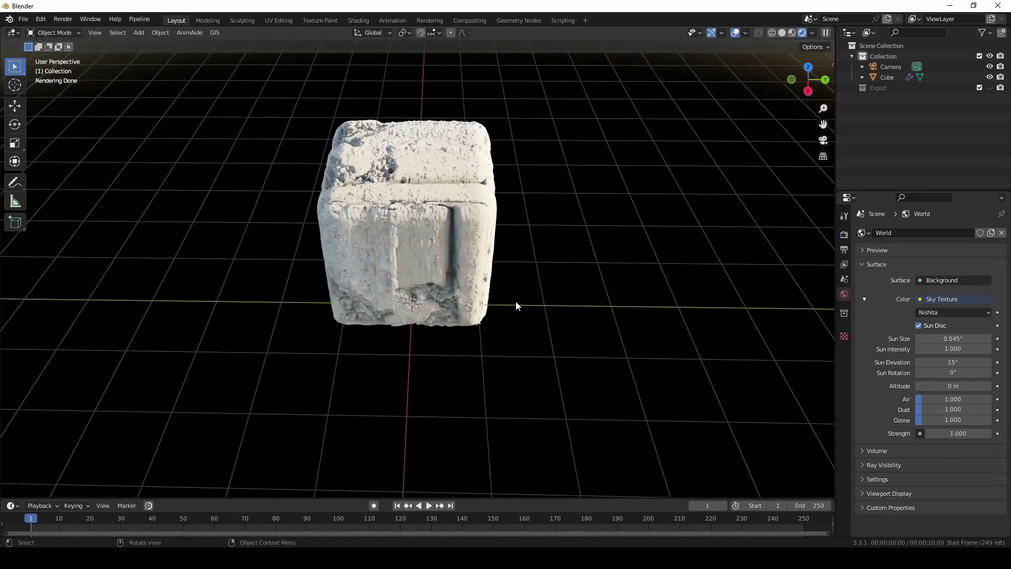
pyautogui.moveTo(478, 241); pyautogui.dragTo(662, 200)
pyautogui.scroll(3, 535, 176)
pyautogui.scroll(-1, 535, 175)
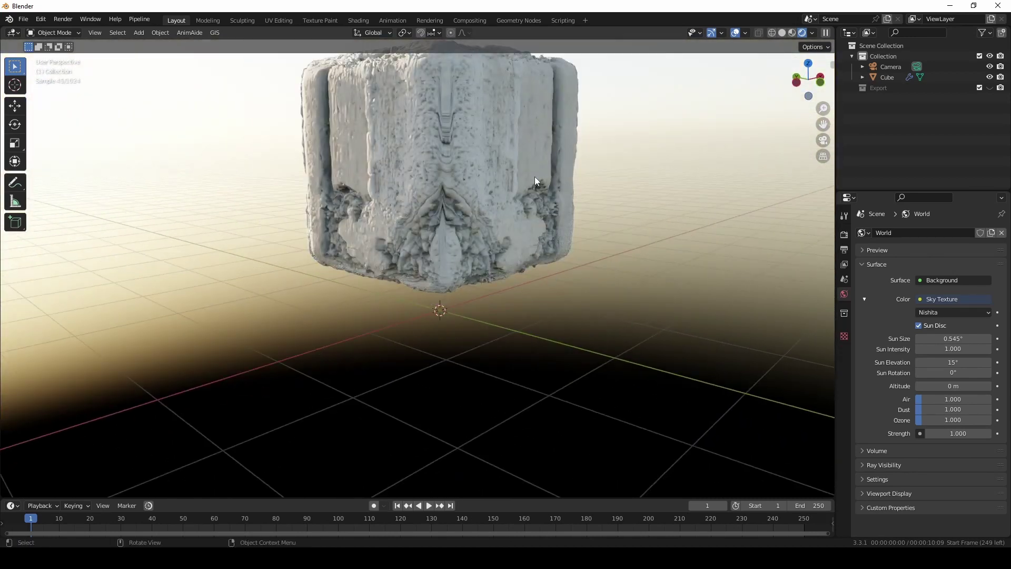